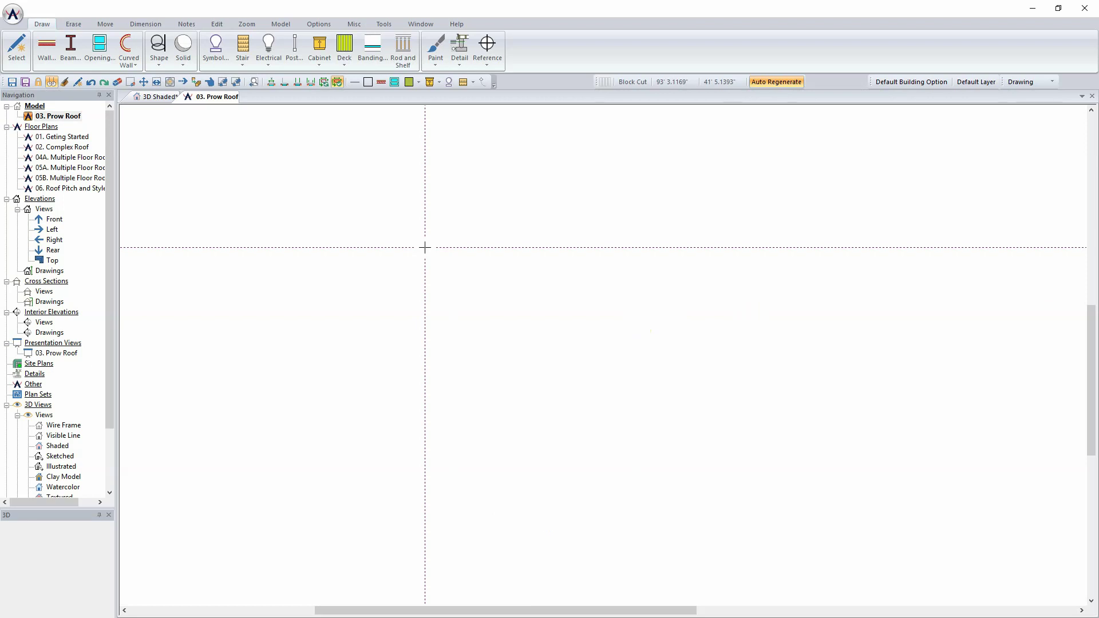
# - Select the 2x6/Siding wall type for drawing new walls
pyautogui.rightClick(424, 247)
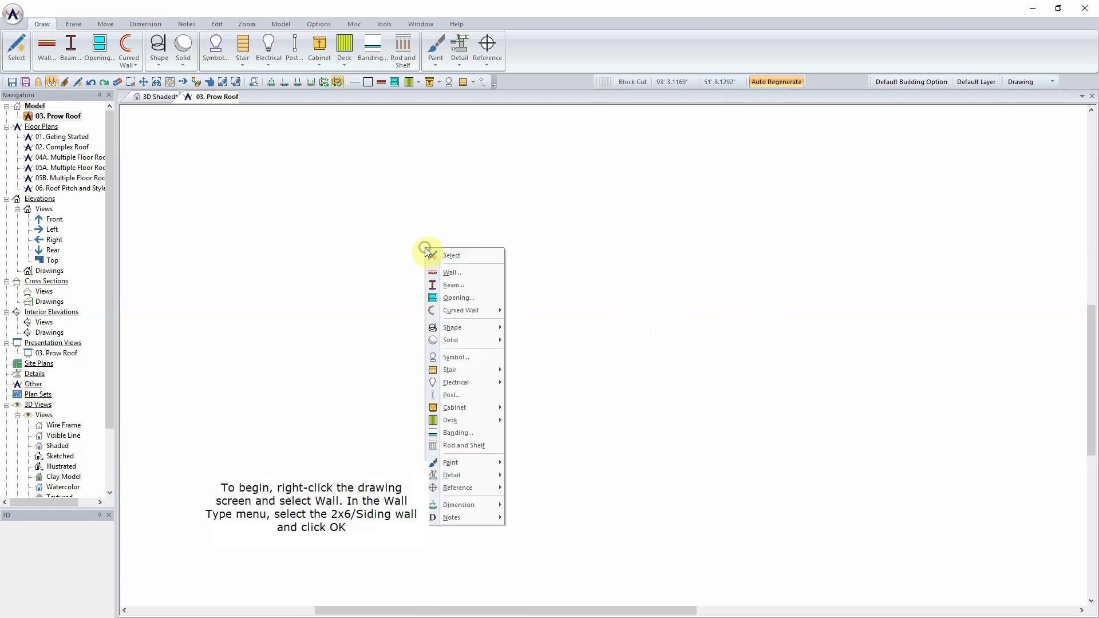
pyautogui.click(452, 273)
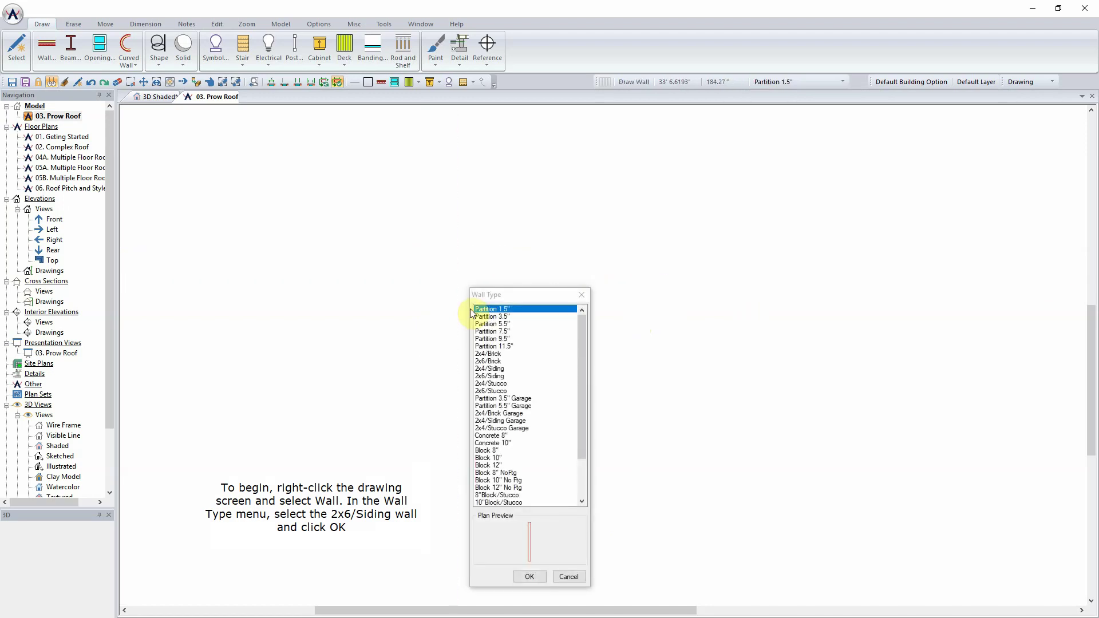
pyautogui.click(495, 376)
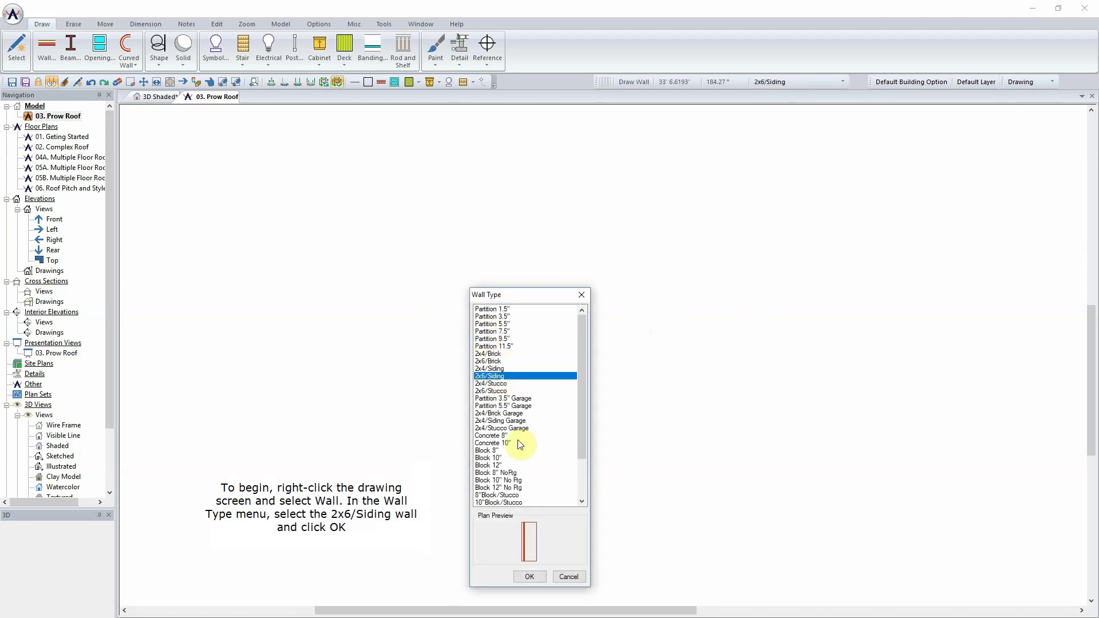
# - Draw a rectangular 2x6/Siding wall outline and resize it to 40'-0" by 30'-0"
pyautogui.click(530, 577)
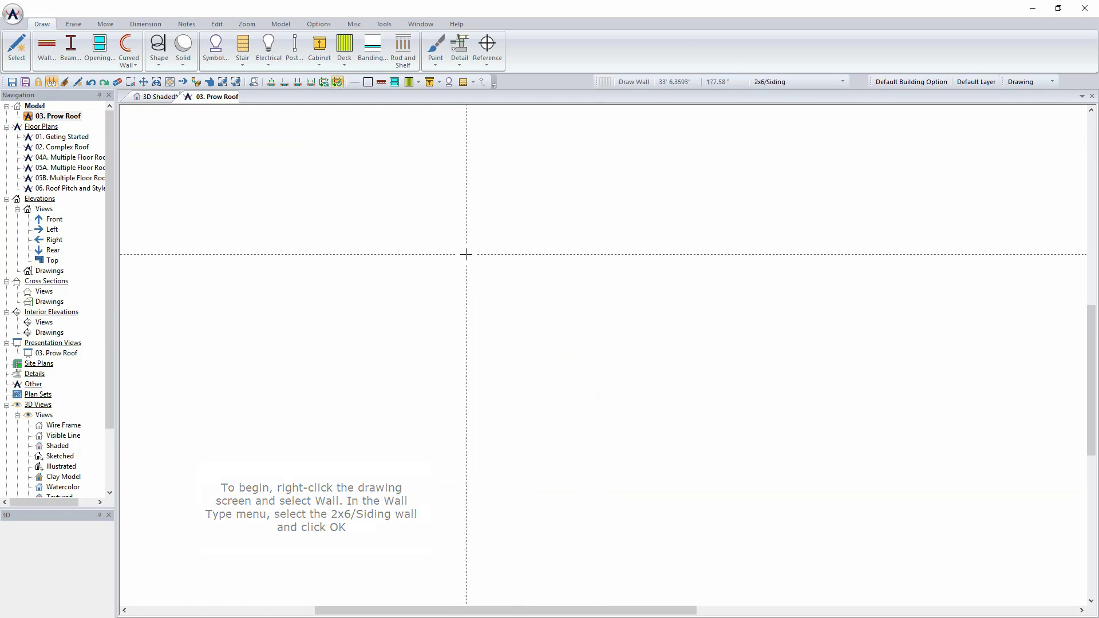
pyautogui.moveTo(399, 212)
pyautogui.mouseDown()
pyautogui.moveTo(858, 212)
pyautogui.moveTo(858, 553)
pyautogui.moveTo(400, 553)
pyautogui.moveTo(400, 211)
pyautogui.mouseUp()
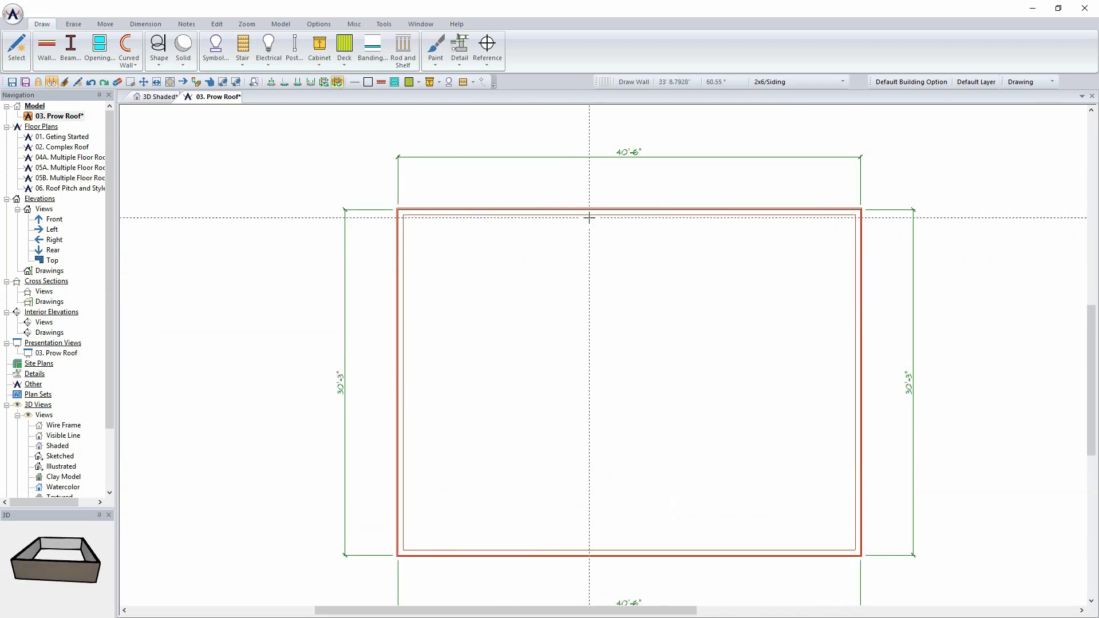
pyautogui.rightClick(630, 156)
pyautogui.click(669, 177)
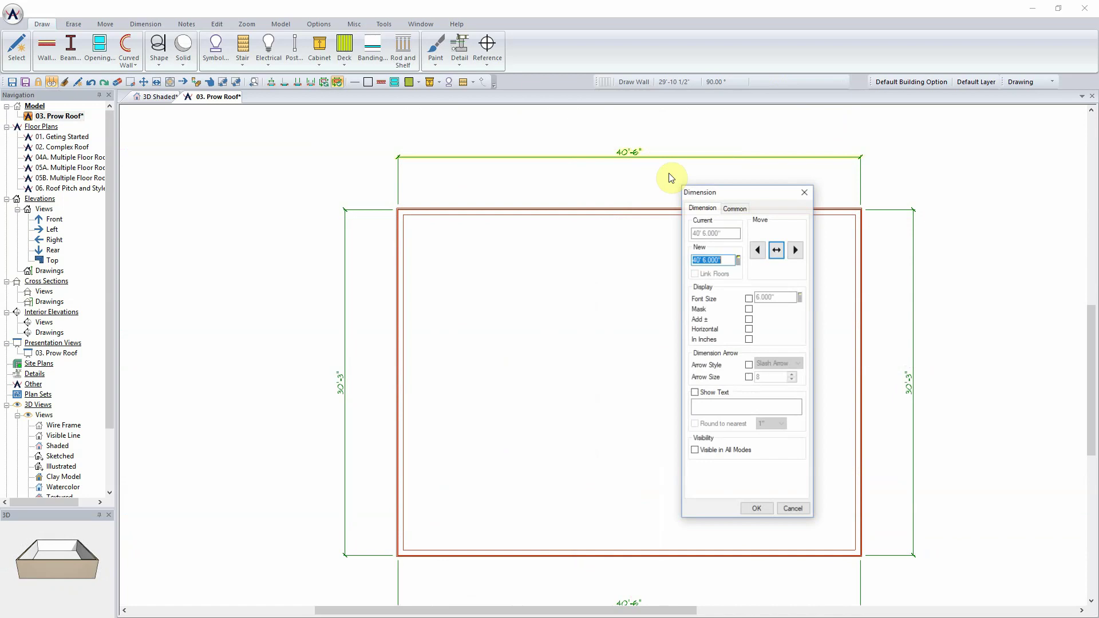
pyautogui.press('Return')
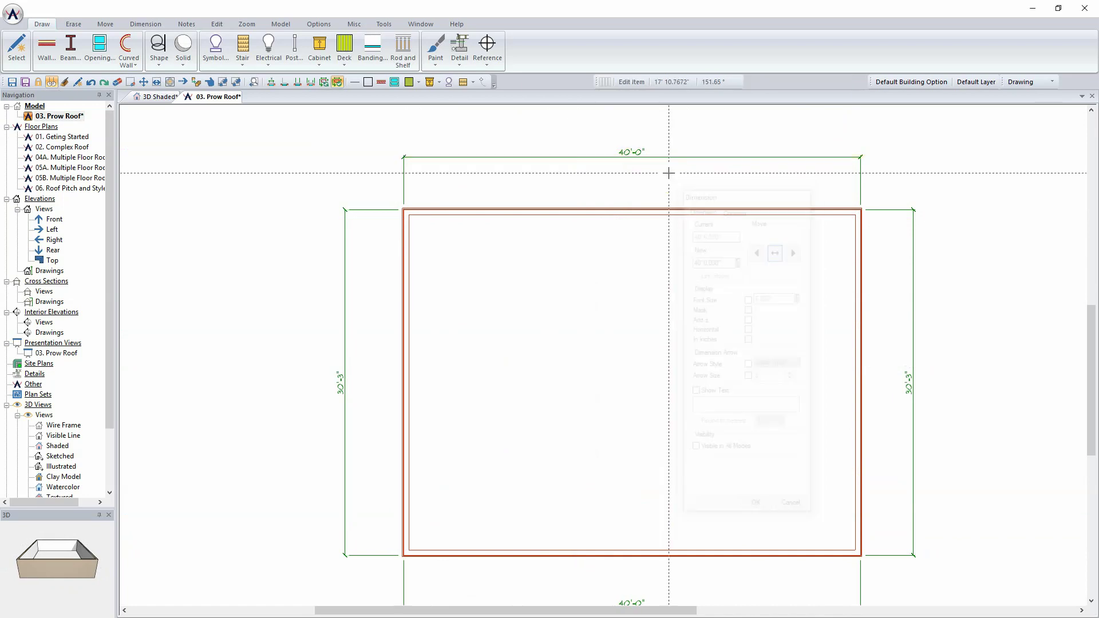
pyautogui.doubleClick(910, 388)
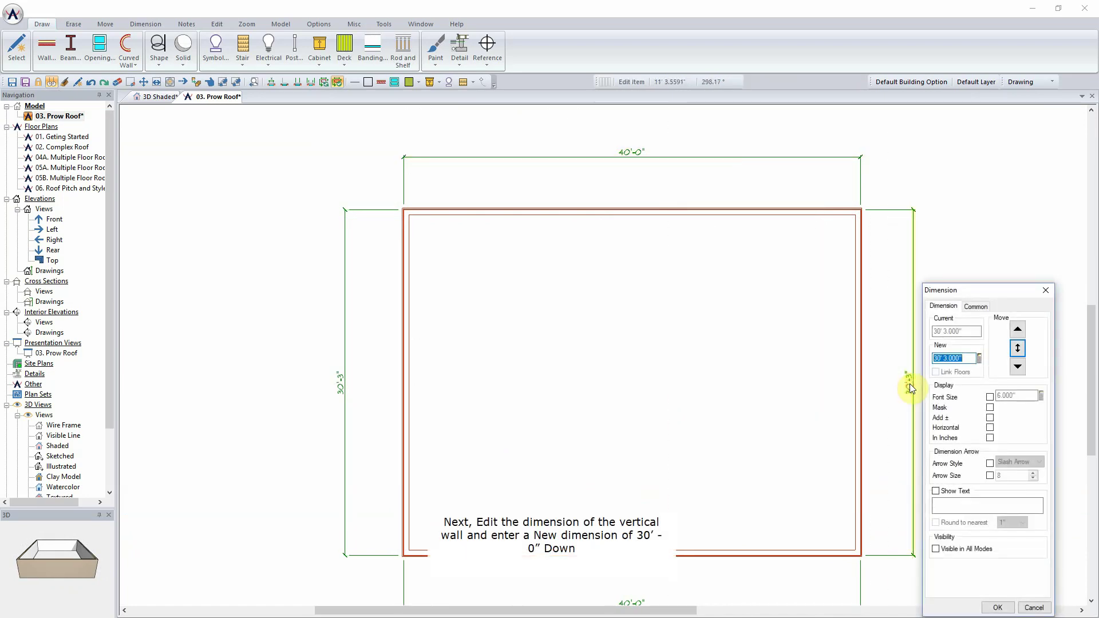
pyautogui.press('Return')
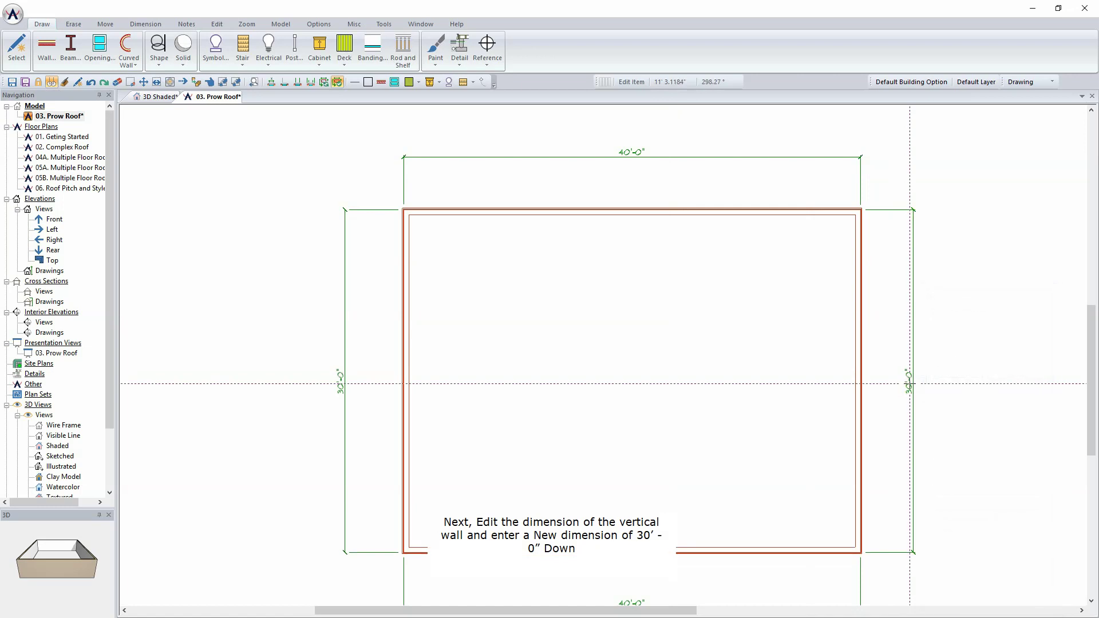
pyautogui.moveTo(694, 418); pyautogui.dragTo(758, 380, button='middle')
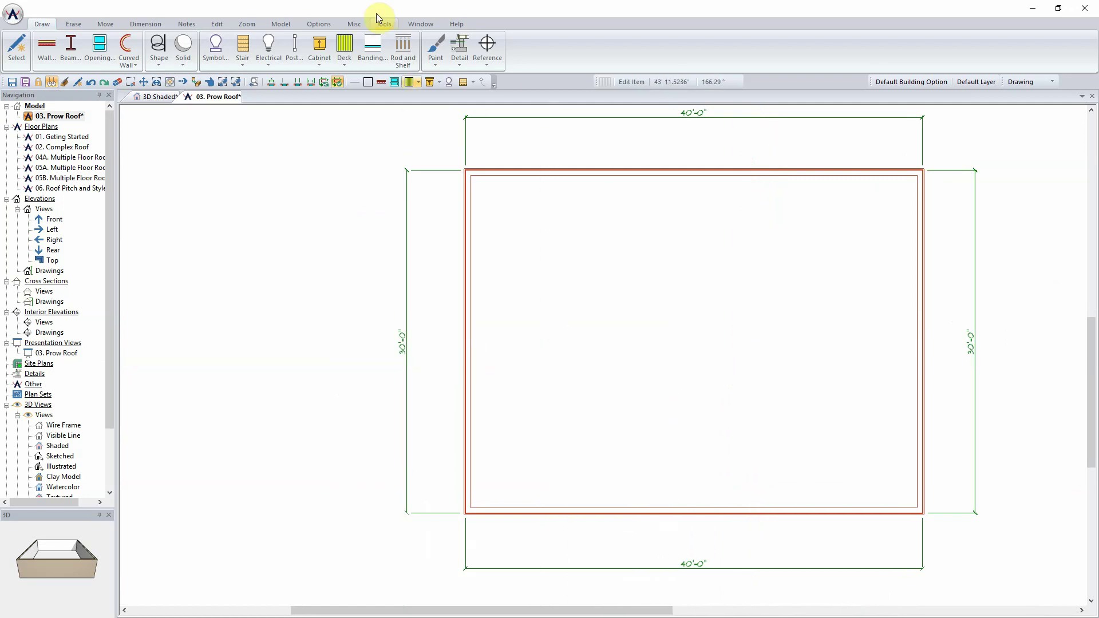
# - Place a construction point left of the building, level with the left wall's centre
pyautogui.click(351, 24)
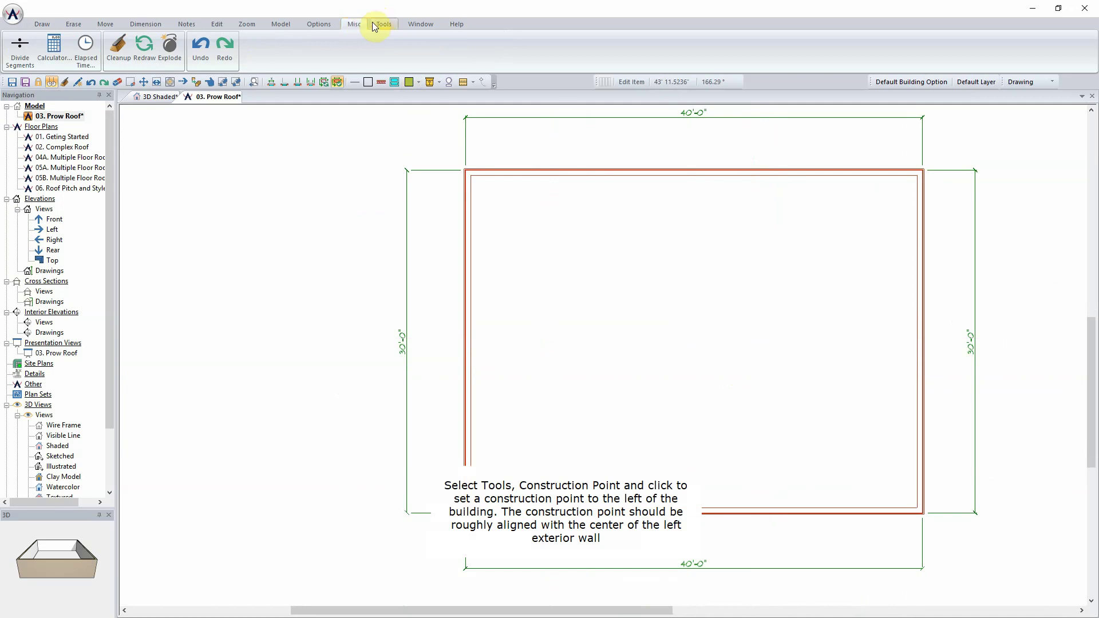
pyautogui.click(381, 25)
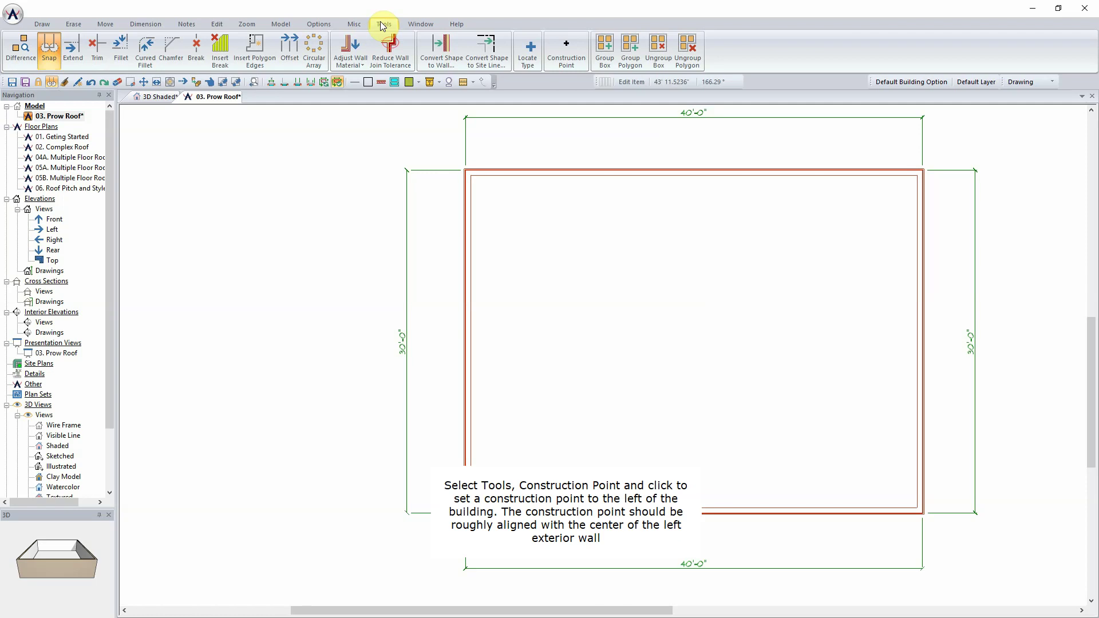
pyautogui.click(566, 49)
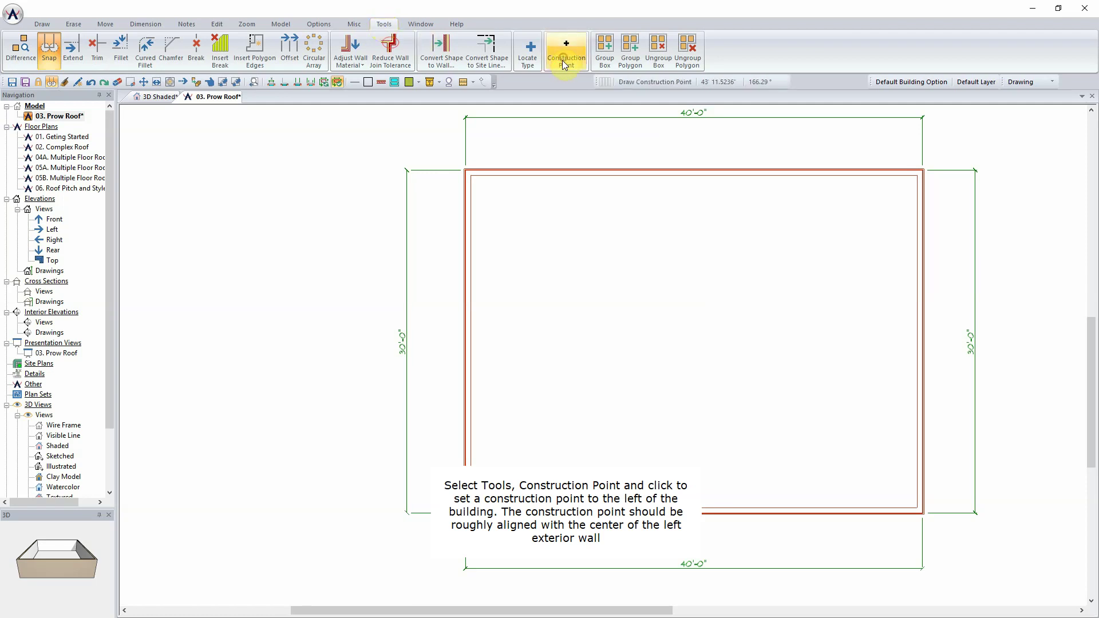
pyautogui.click(372, 335)
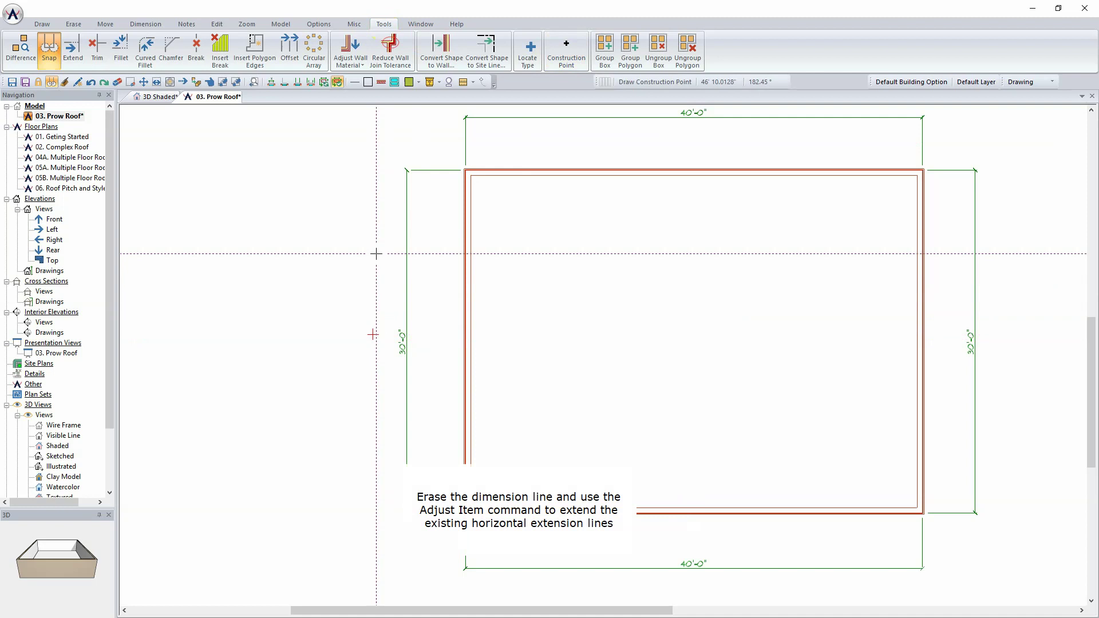
# - Erase the left 30'-0" dimension and extend the horizontal extension lines past the construction point
pyautogui.click(404, 260)
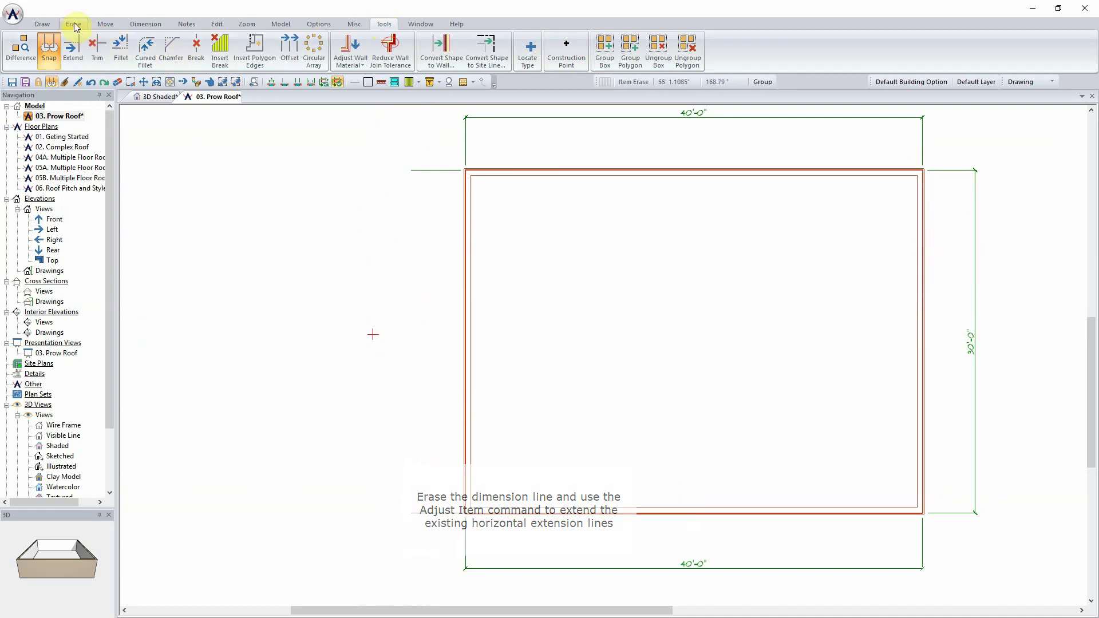
pyautogui.click(105, 24)
pyautogui.click(65, 49)
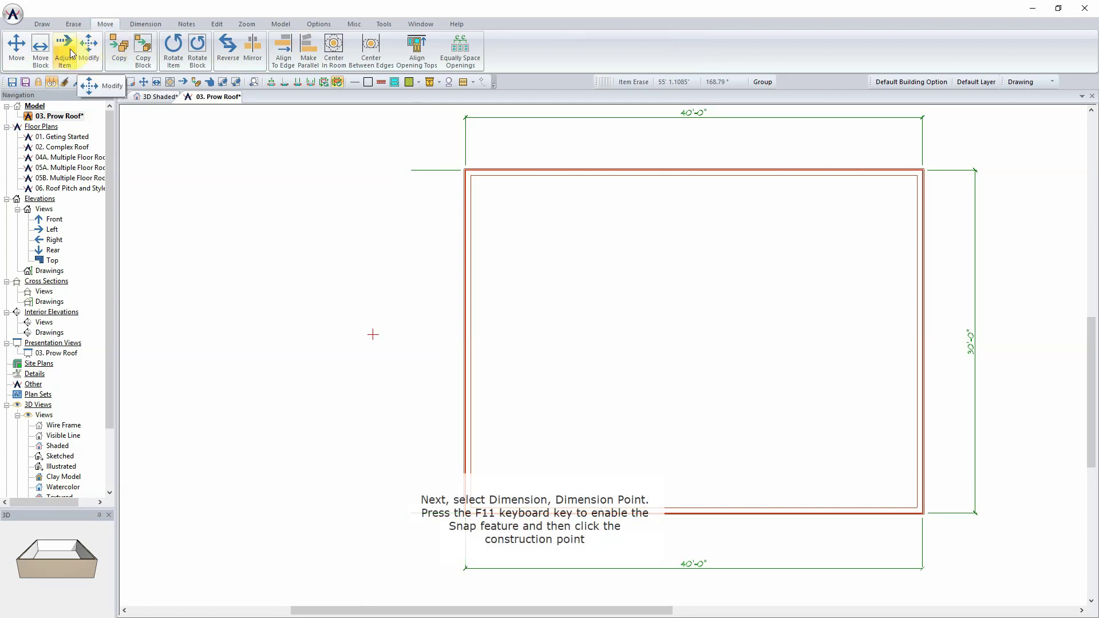
pyautogui.moveTo(410, 170); pyautogui.dragTo(320, 170)
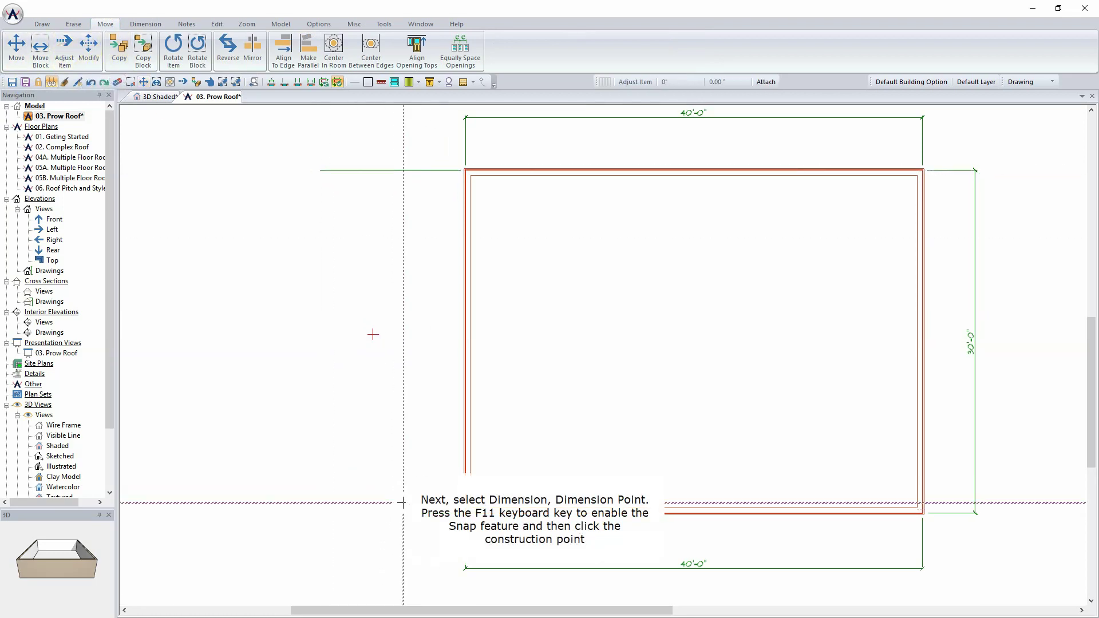
# - Dimension the construction point to the left wall (8'-1¼") and to both extension lines
pyautogui.click(146, 23)
pyautogui.click(317, 49)
pyautogui.press('F11')
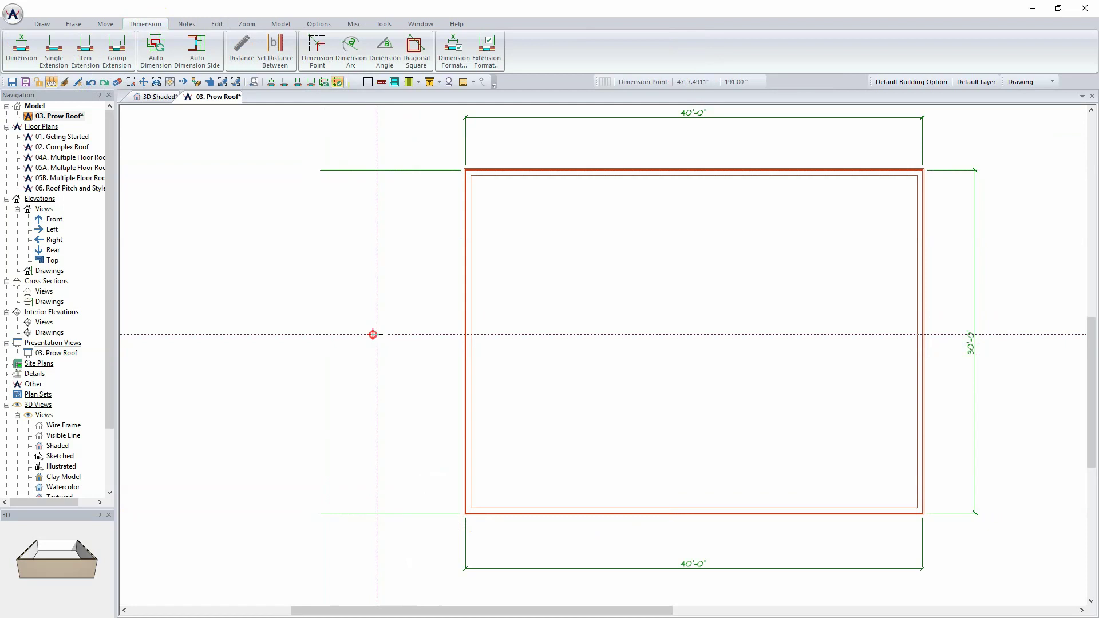
pyautogui.click(373, 335)
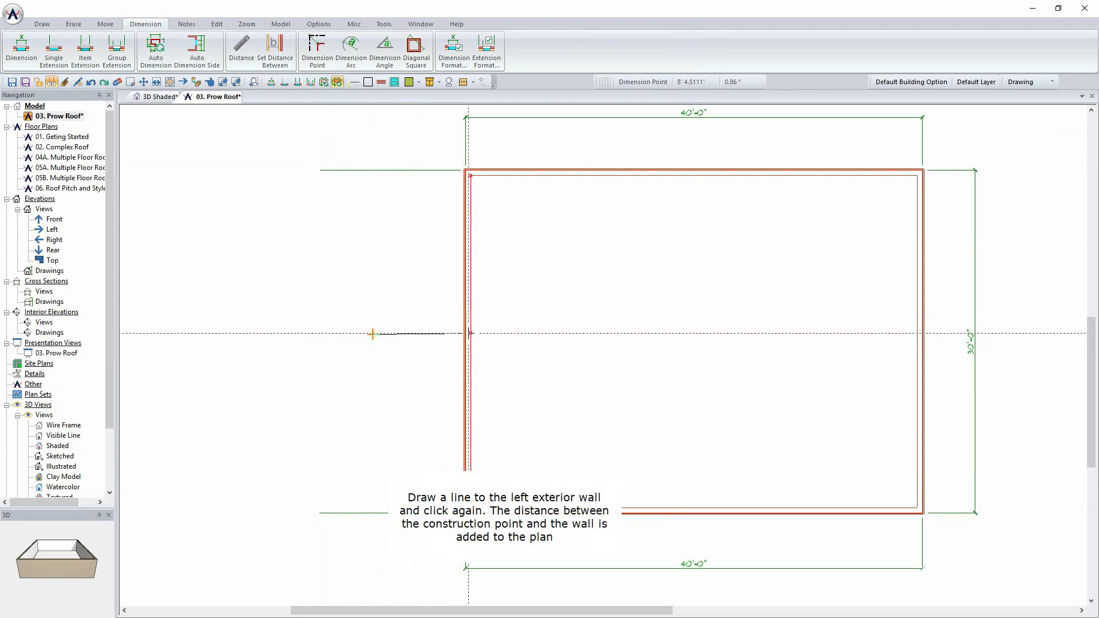
pyautogui.click(465, 334)
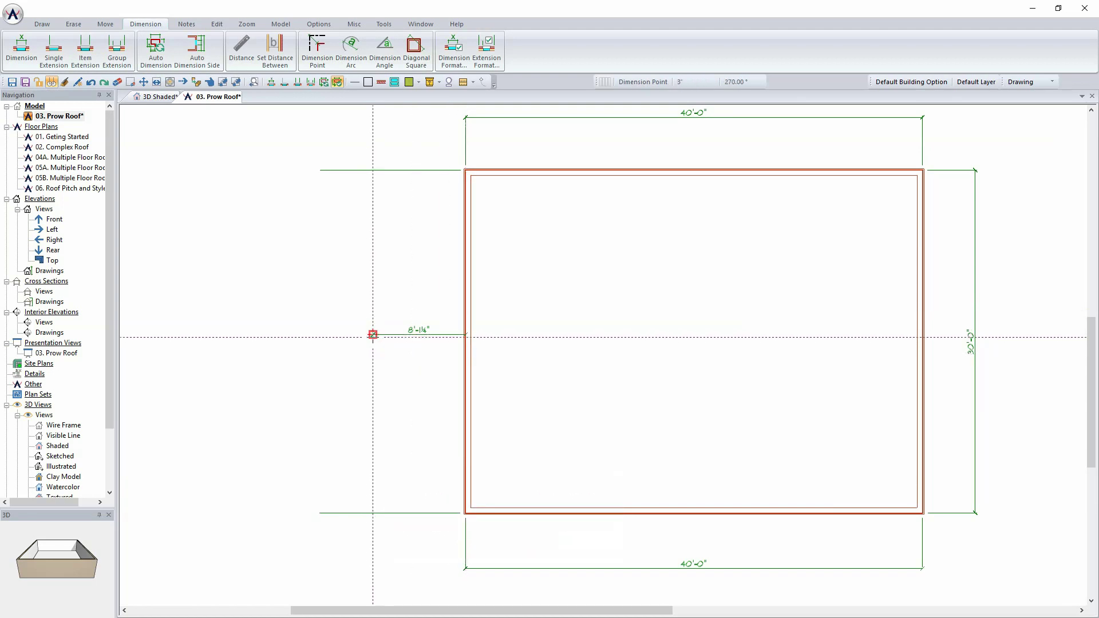
pyautogui.click(372, 335)
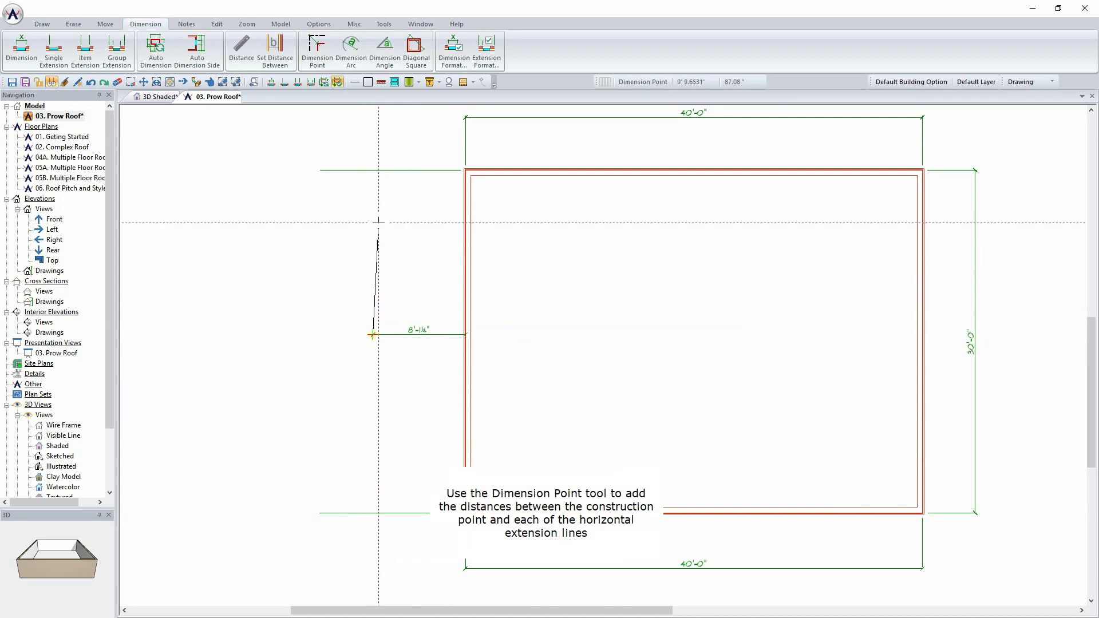
pyautogui.click(373, 167)
pyautogui.click(372, 334)
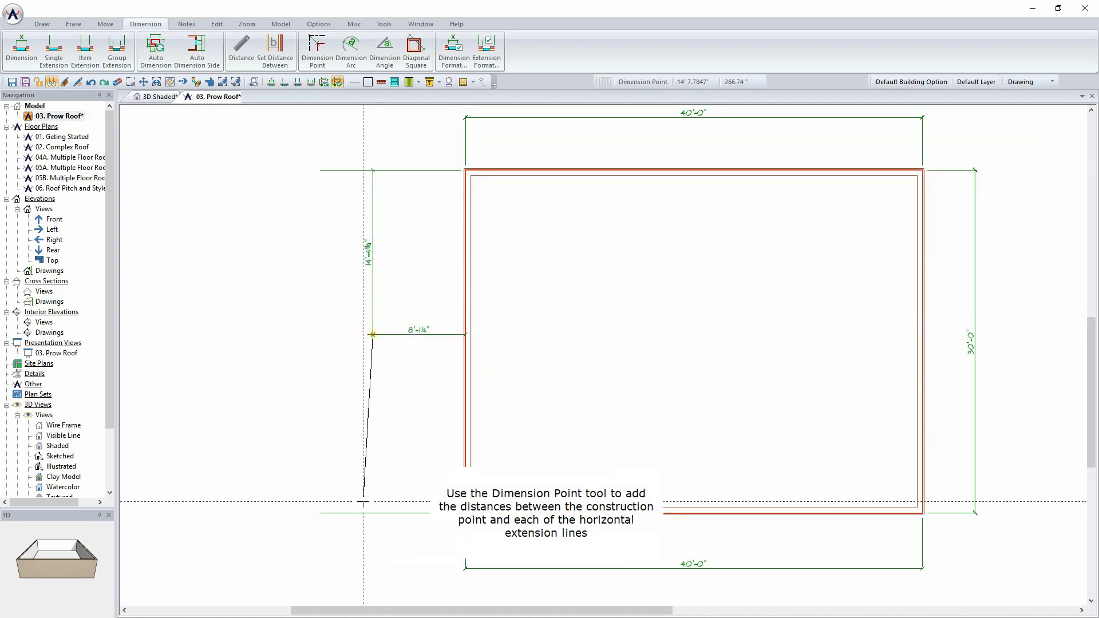
pyautogui.click(364, 513)
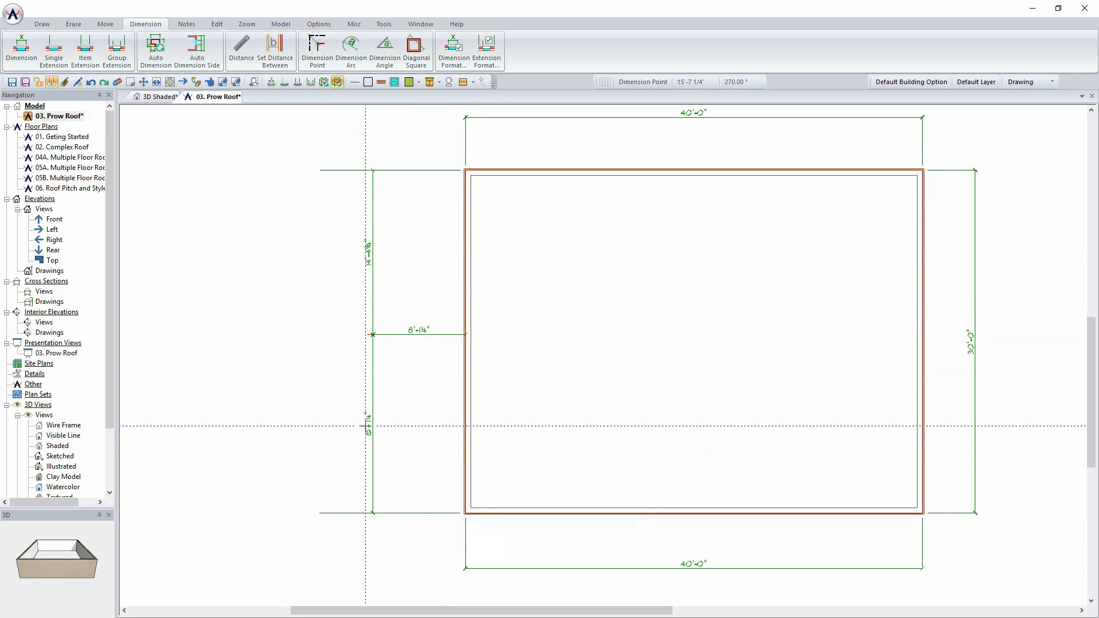
# - Reposition the construction point 15'-0" from the extension lines and 8'-0" from the left wall
pyautogui.rightClick(366, 424)
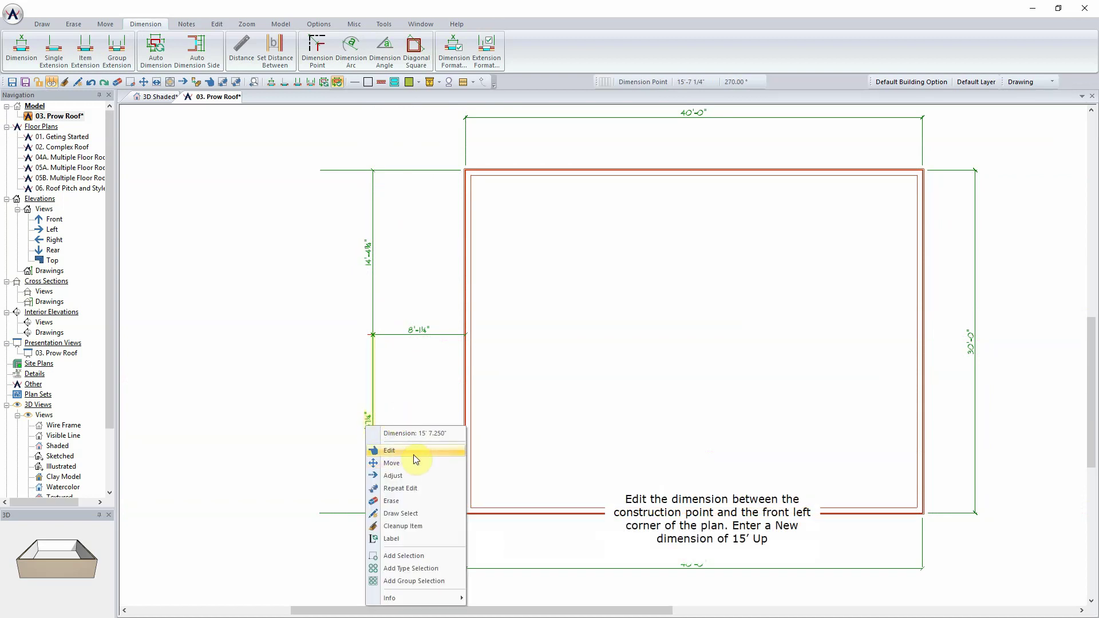
pyautogui.click(418, 450)
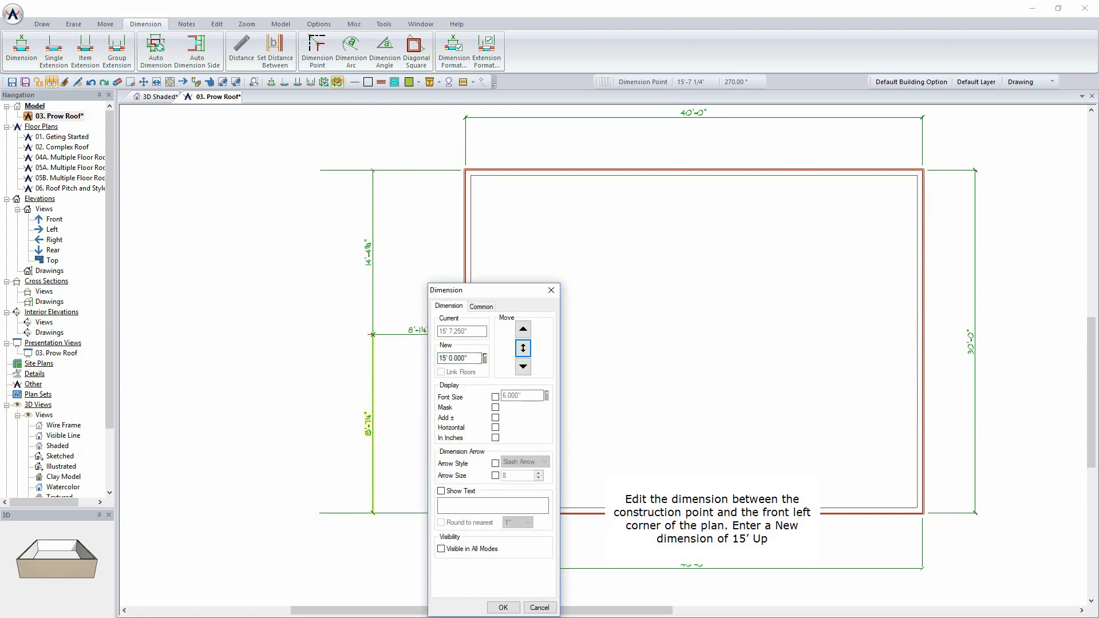
pyautogui.press('Return')
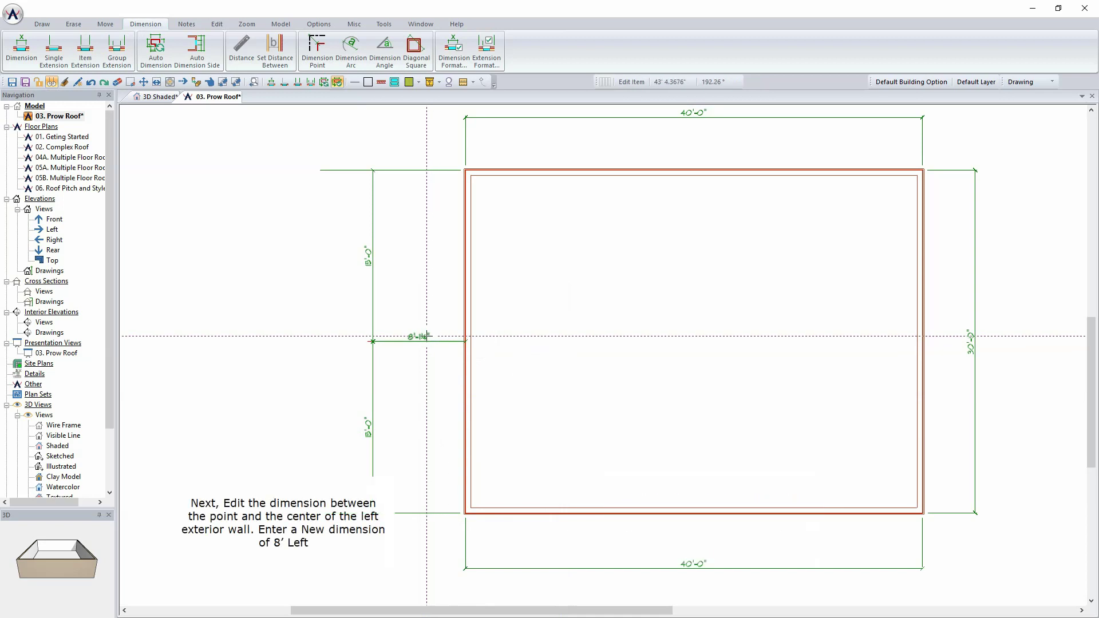
pyautogui.doubleClick(427, 337)
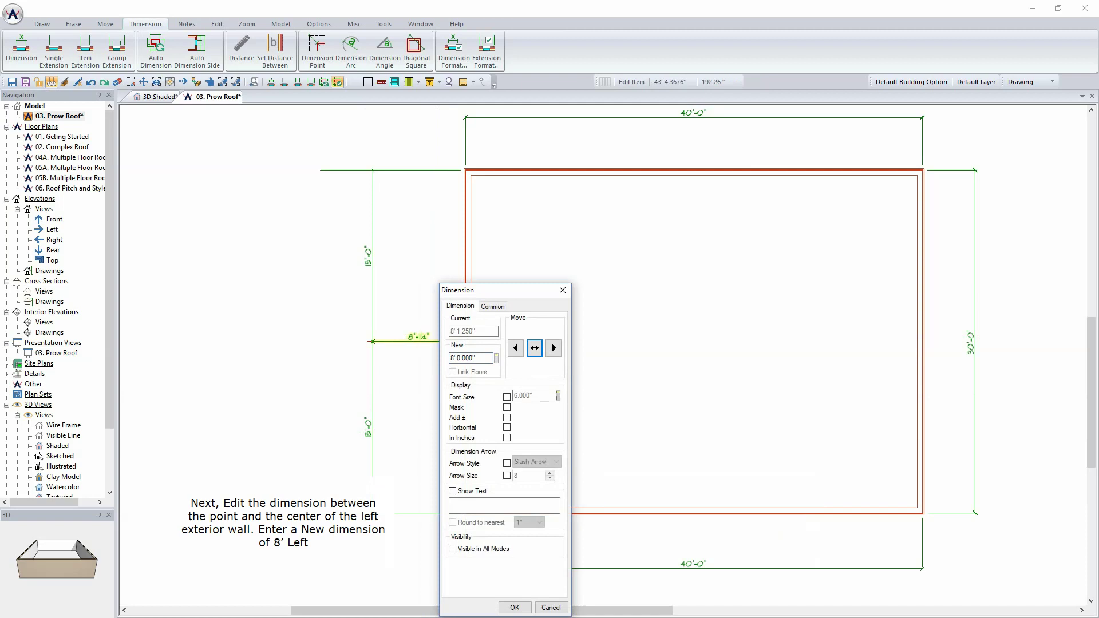
pyautogui.press('Return')
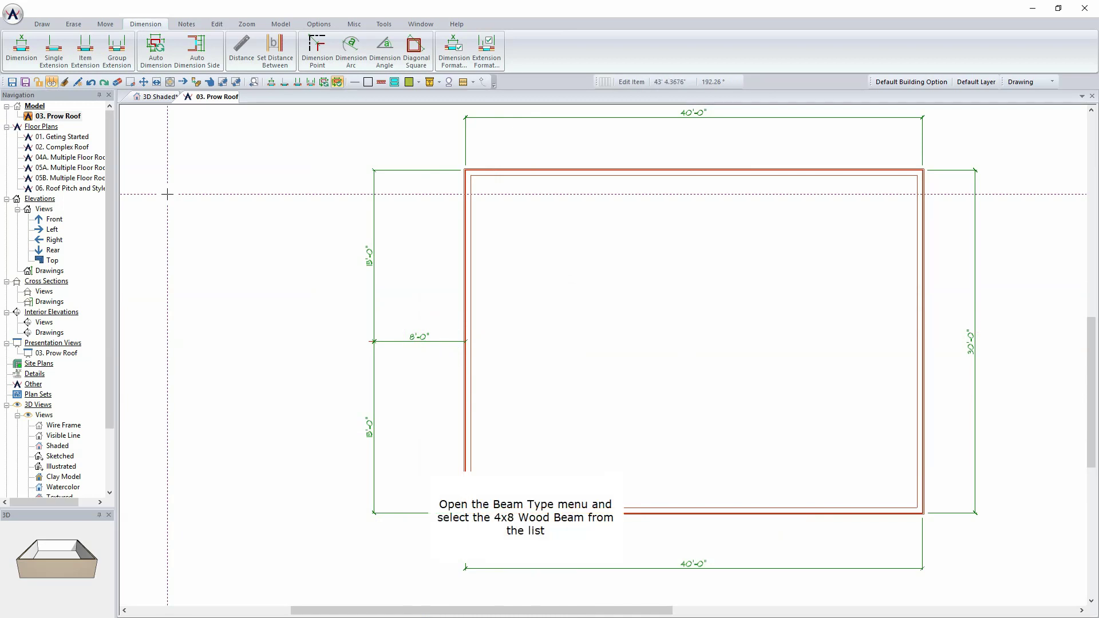
# - Choose the 4x8 Wood Beam type for drawing beams
pyautogui.rightClick(168, 194)
pyautogui.click(207, 236)
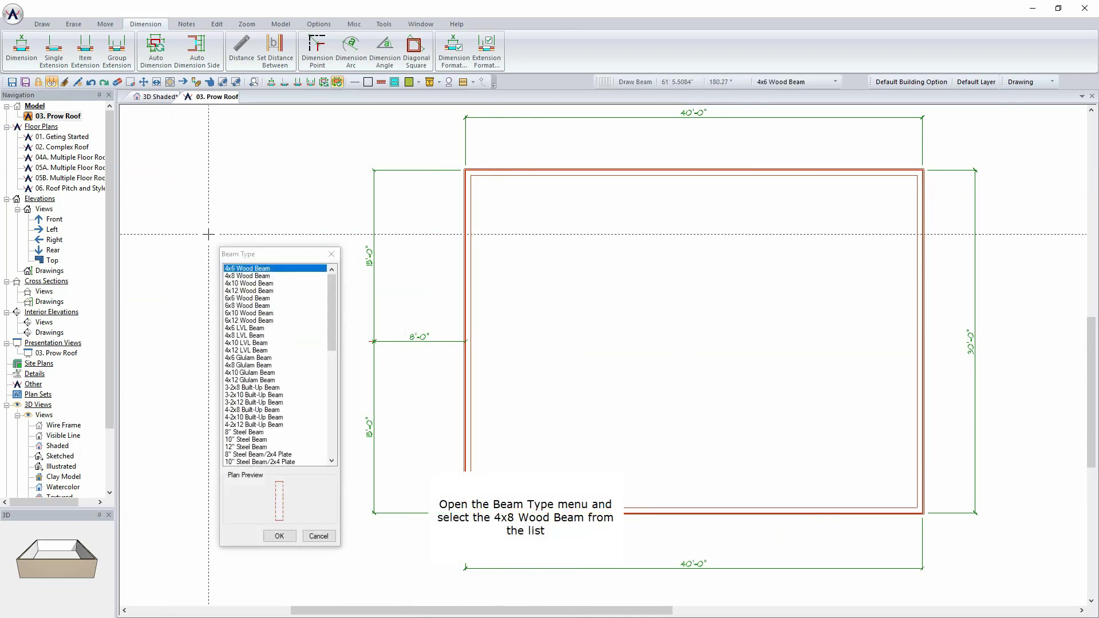
pyautogui.click(248, 277)
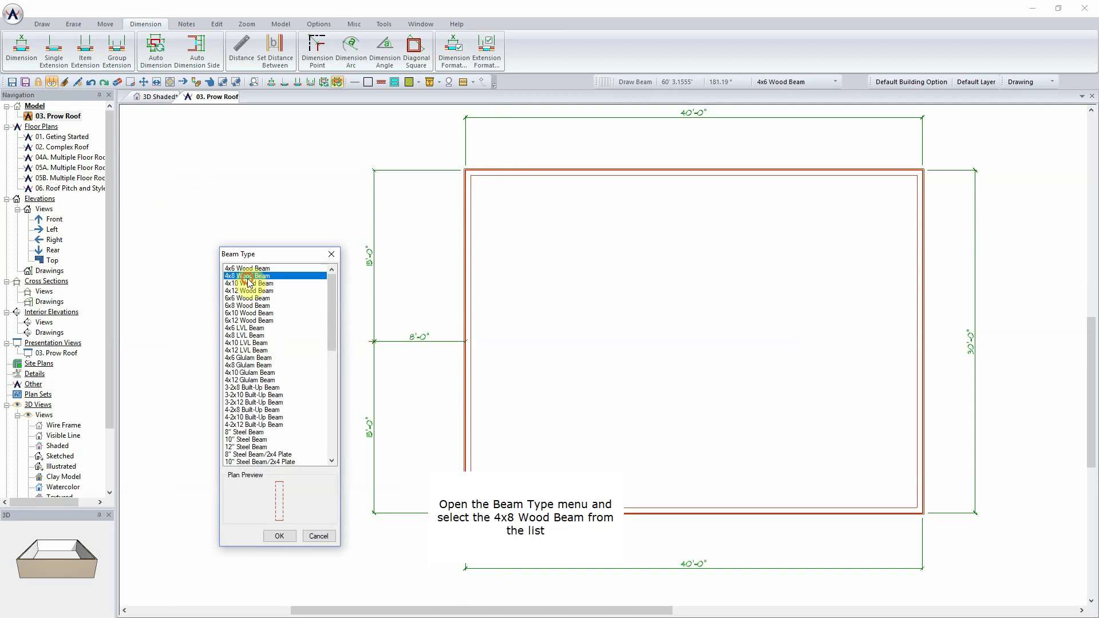
pyautogui.click(279, 536)
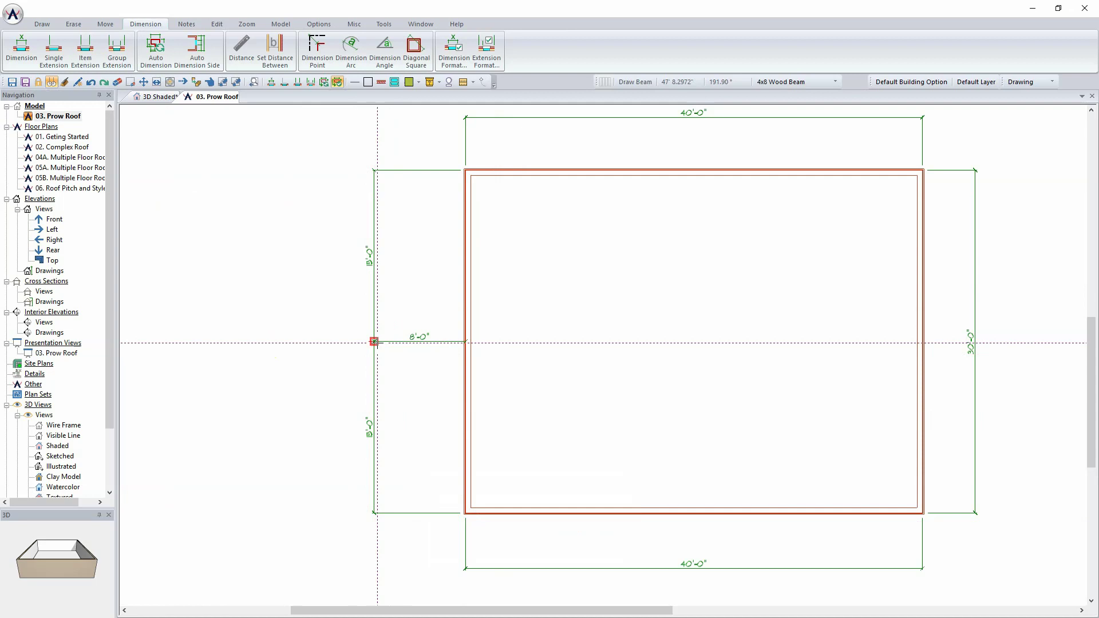
# - Draw two beams from the construction point to the rear-left and front-left wall corners
pyautogui.click(374, 341)
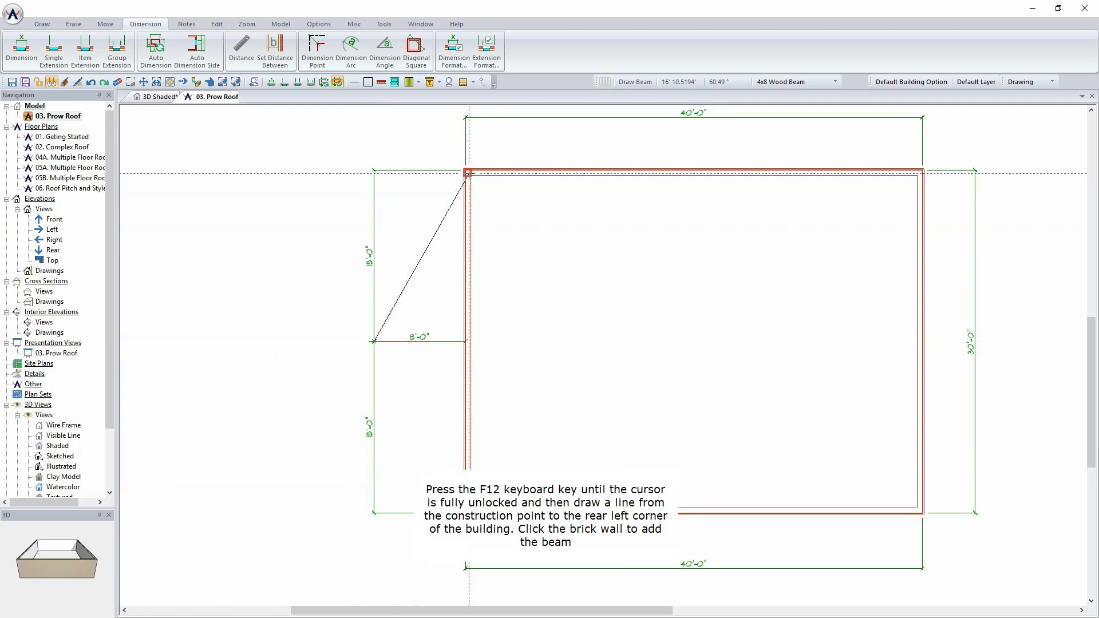
pyautogui.click(467, 173)
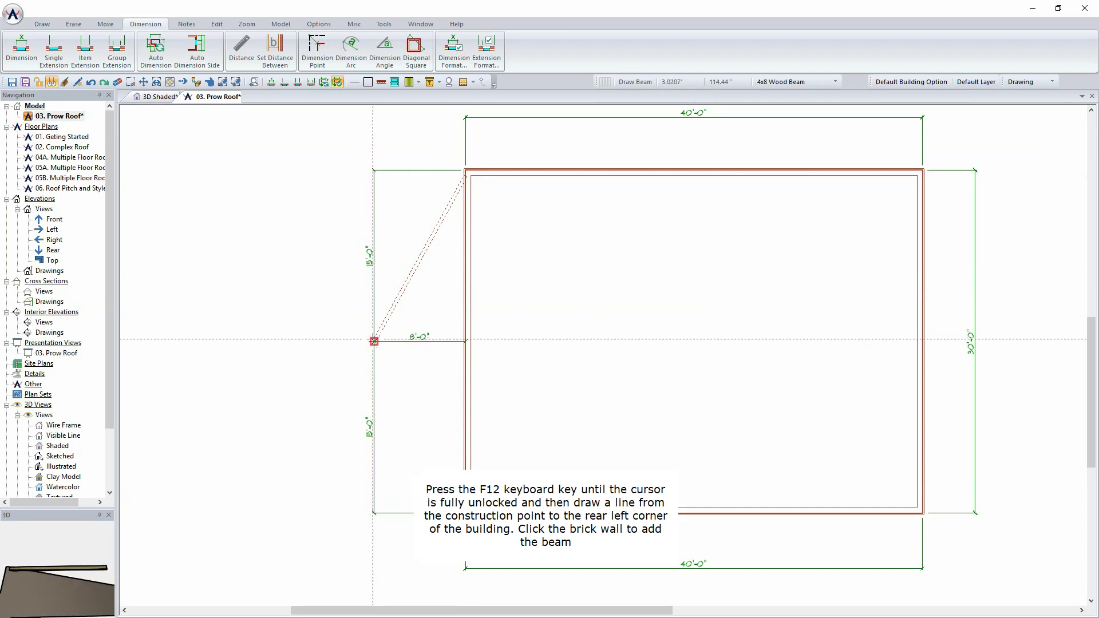
pyautogui.click(374, 341)
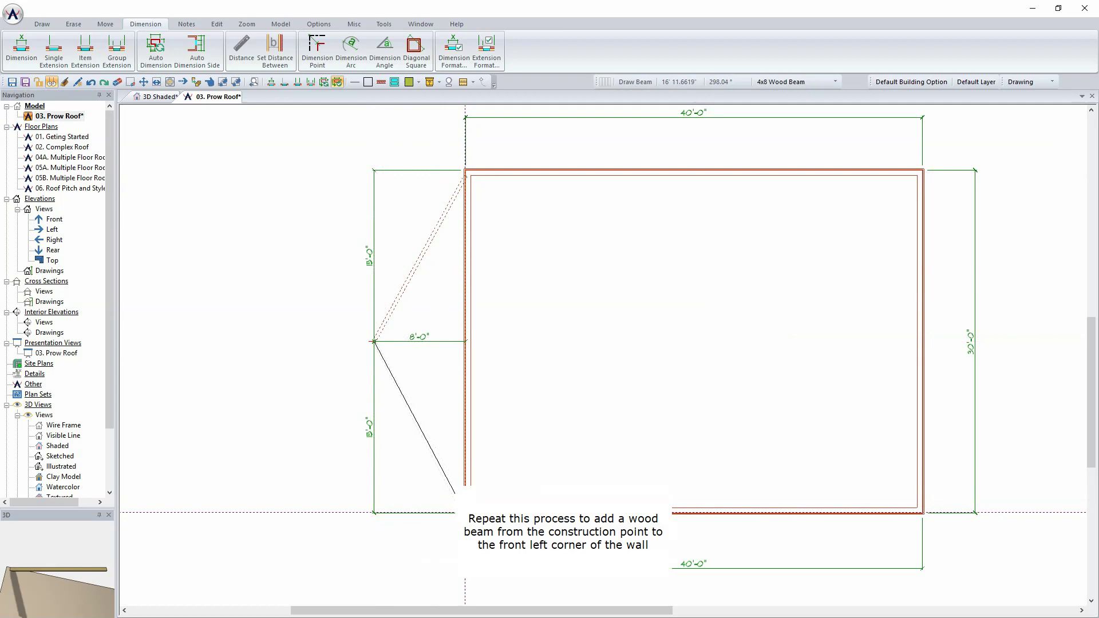
pyautogui.click(467, 510)
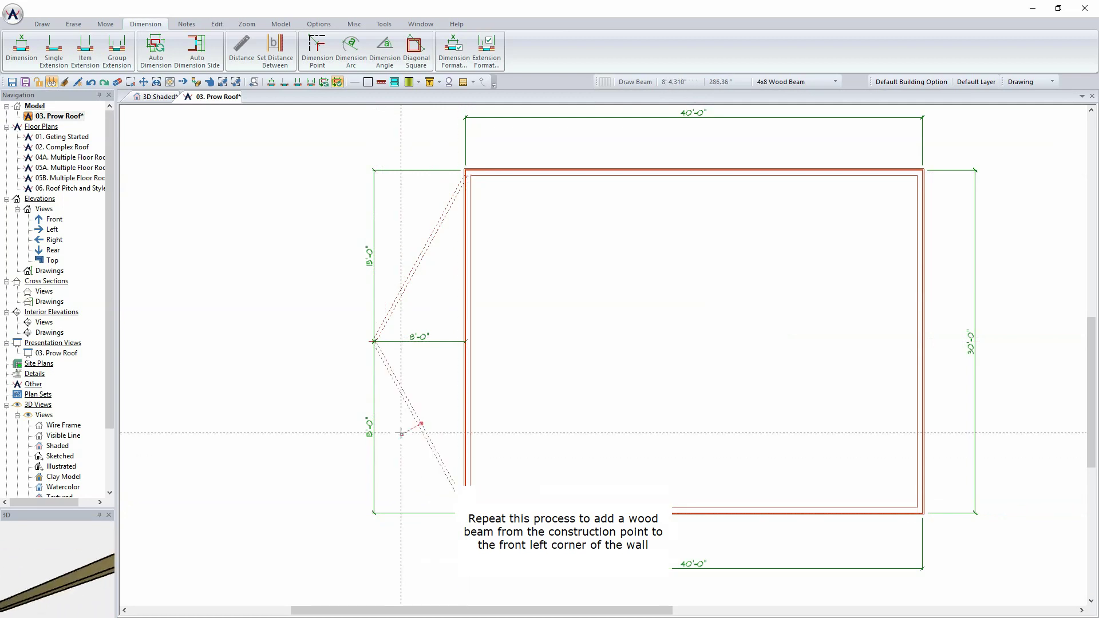
pyautogui.click(152, 103)
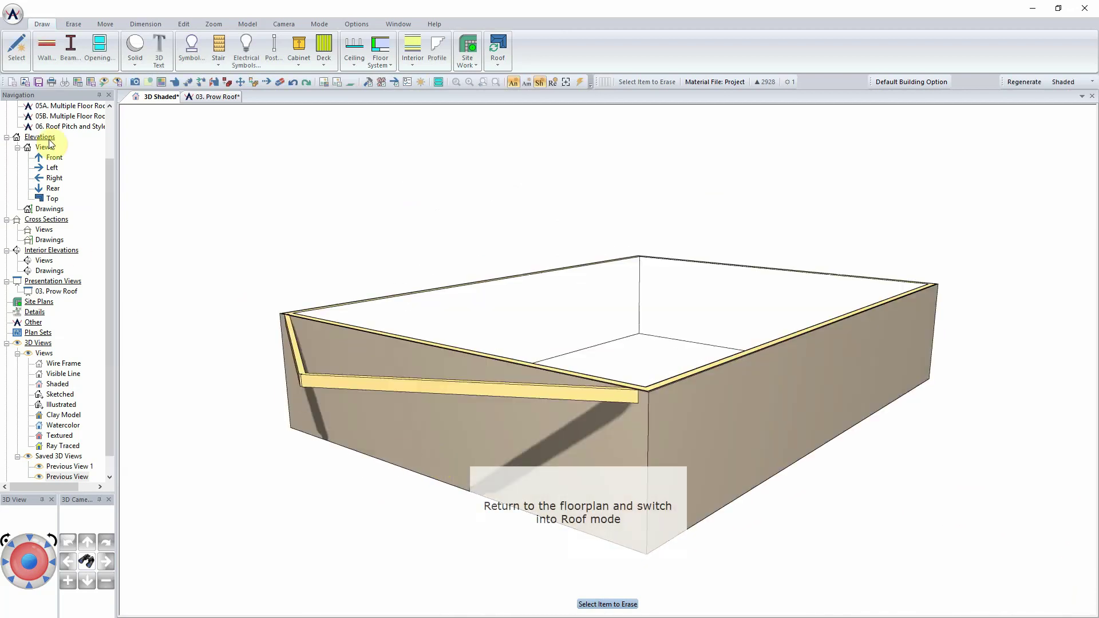
# - Return to the floor plan and switch it into Roof mode
pyautogui.click(209, 97)
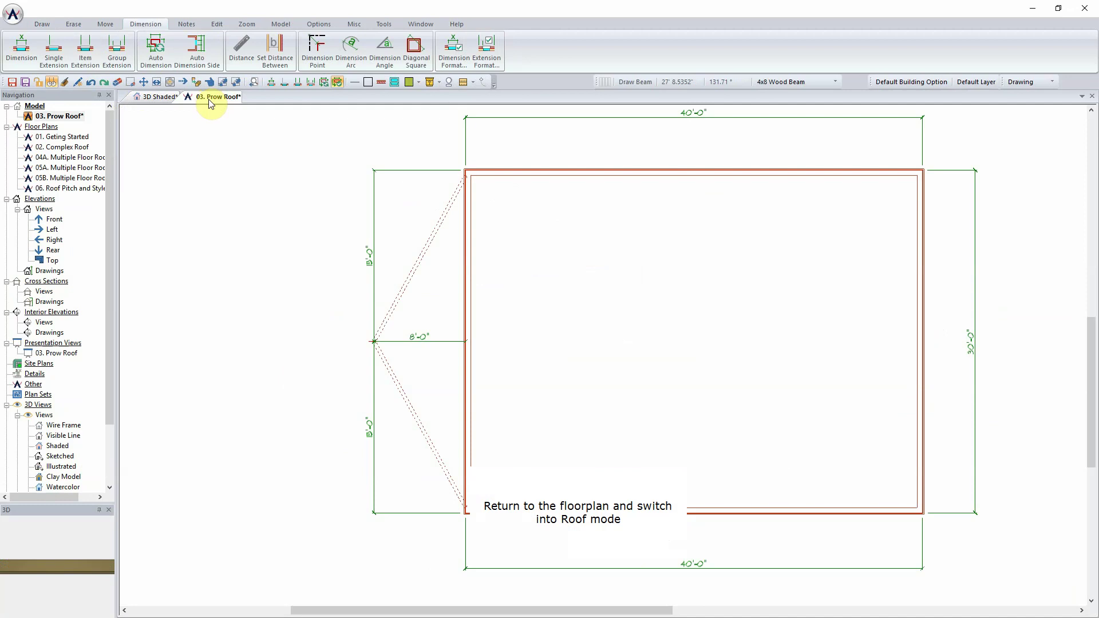
pyautogui.click(1032, 81)
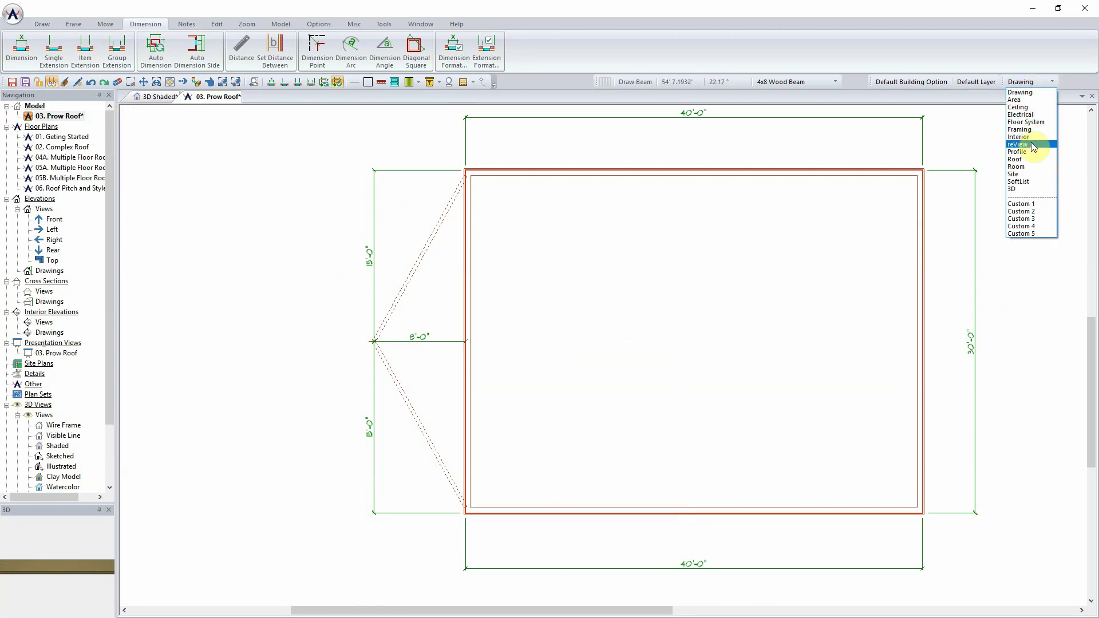
pyautogui.click(1032, 159)
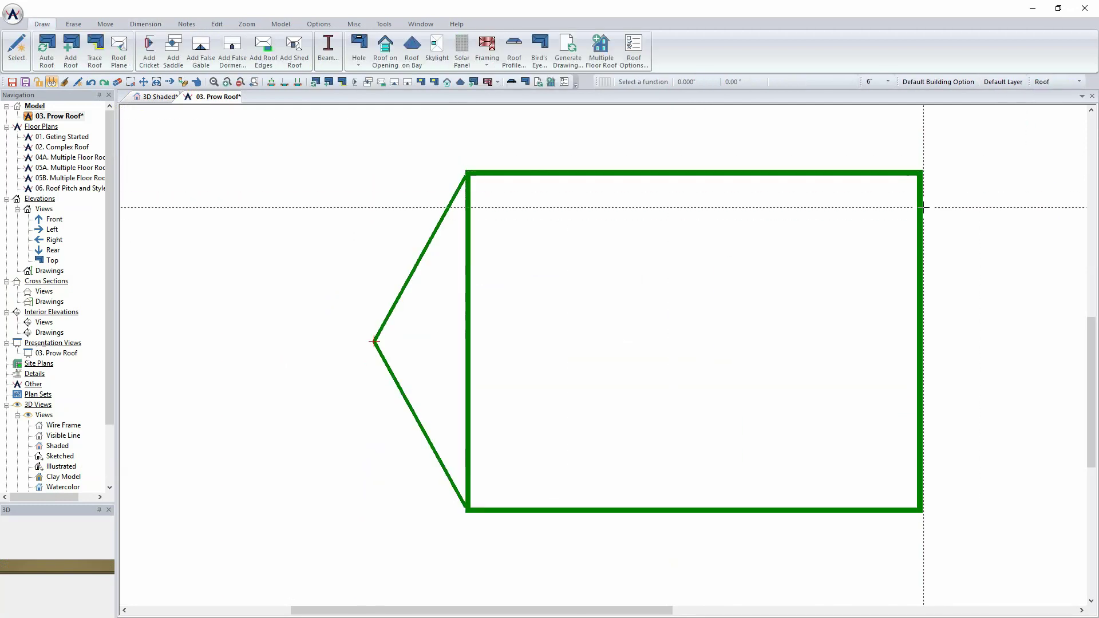
# - Set roof defaults to 9" pitch and 15" overhang, then generate an automatic hip roof
pyautogui.click(634, 57)
pyautogui.doubleClick(342, 39)
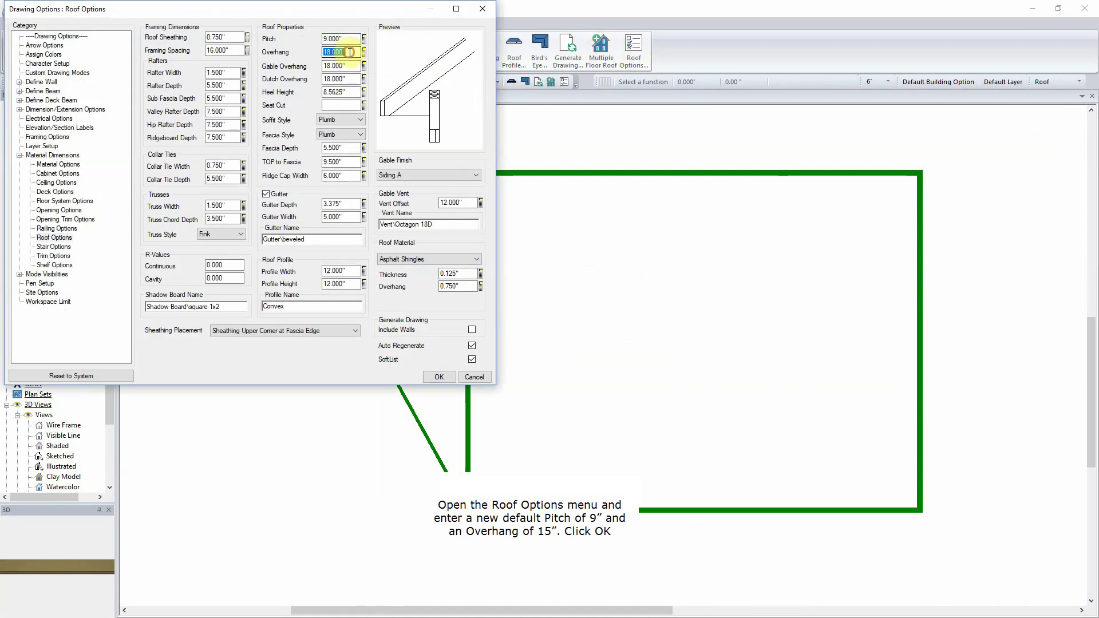
pyautogui.click(439, 377)
pyautogui.click(39, 43)
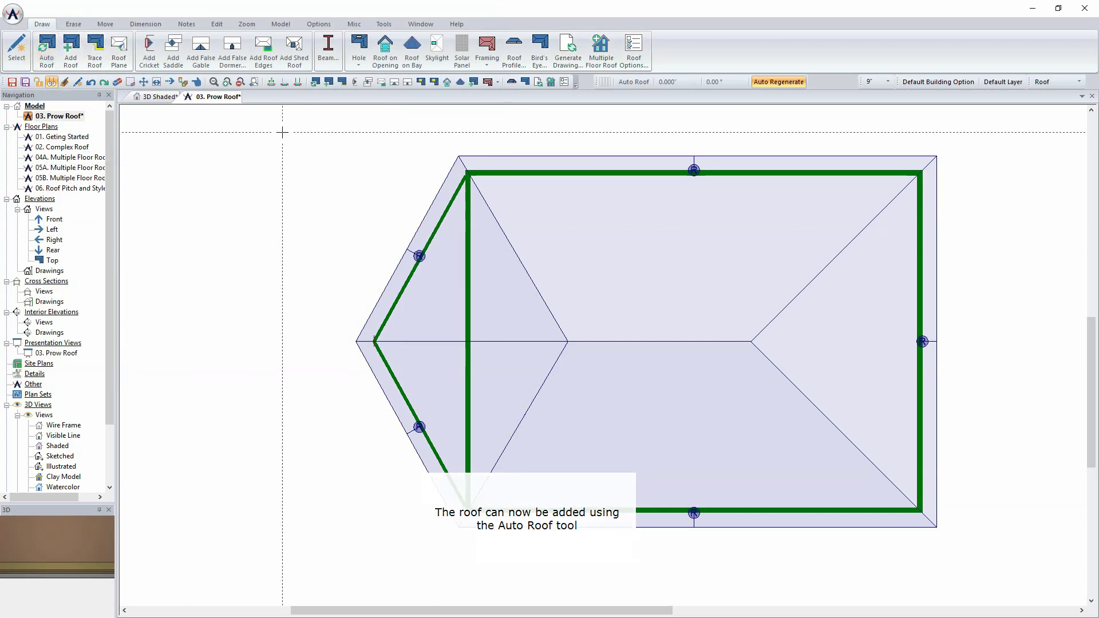
# - Change the upper prow roof edge's plane to a gable
pyautogui.click(215, 24)
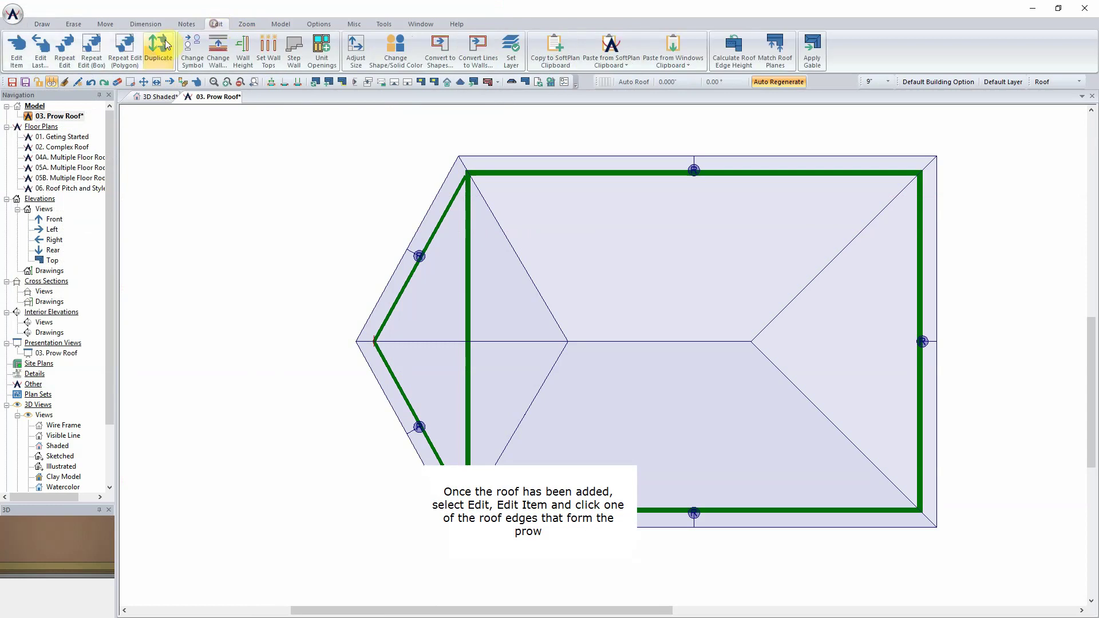
pyautogui.click(16, 45)
pyautogui.click(407, 252)
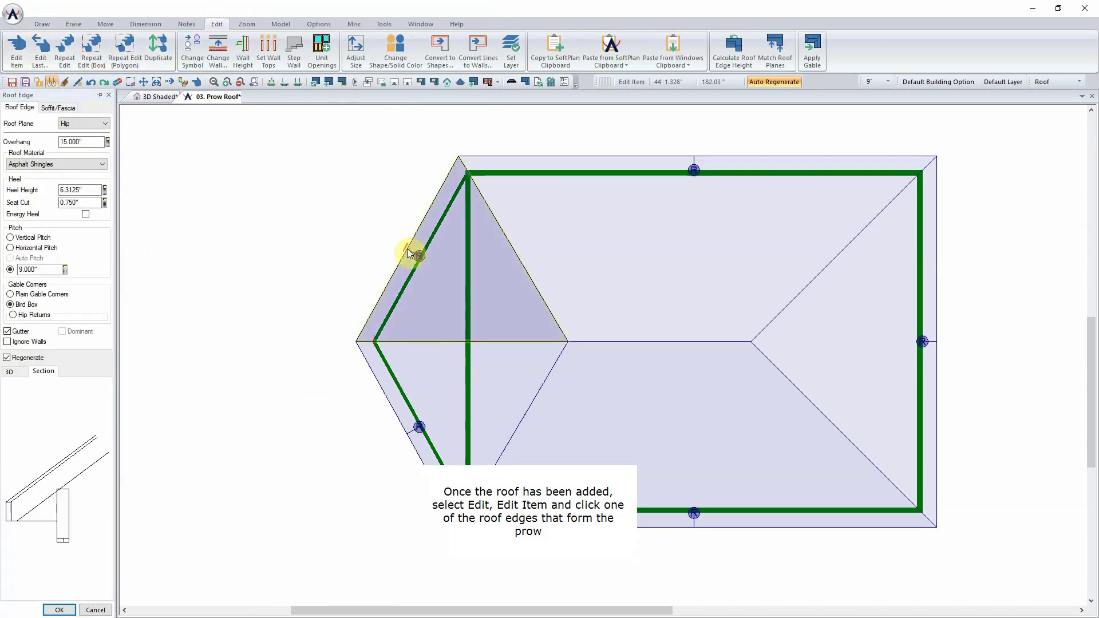
pyautogui.click(88, 125)
pyautogui.click(88, 144)
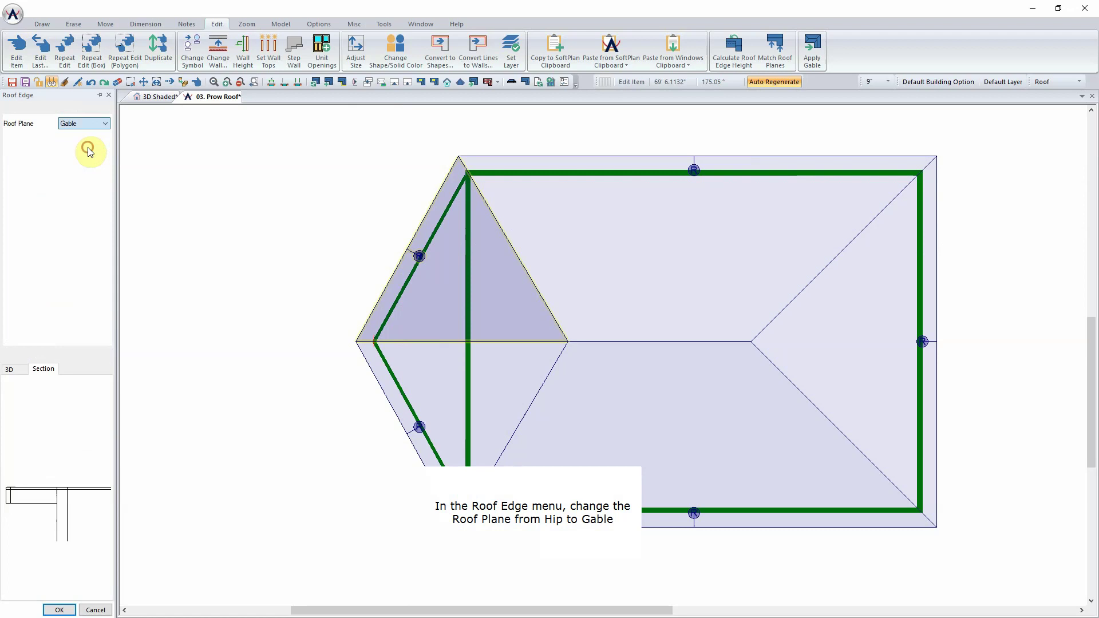
pyautogui.click(59, 609)
# - Make the lower prow edge a gable and apply a gable to the roof's right end
pyautogui.click(405, 434)
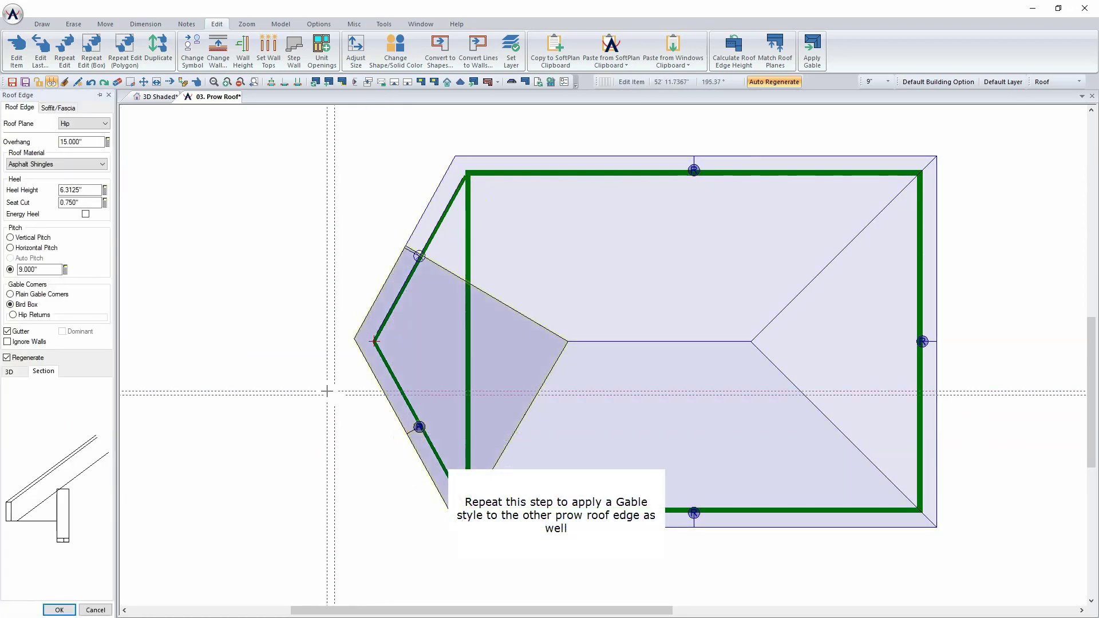
pyautogui.click(87, 125)
pyautogui.click(69, 141)
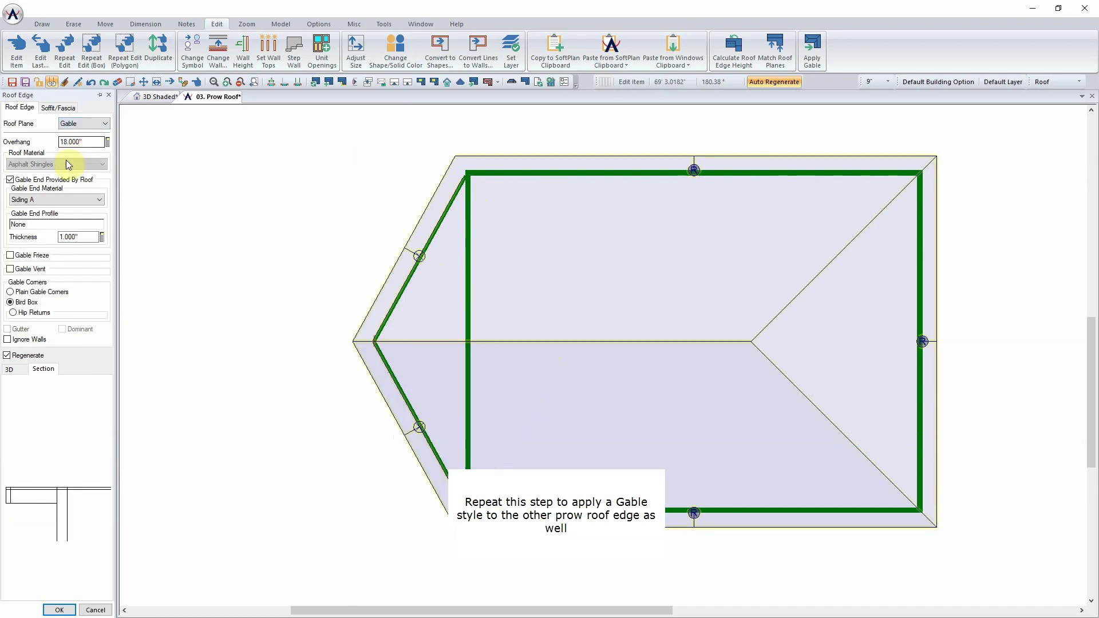
pyautogui.click(59, 610)
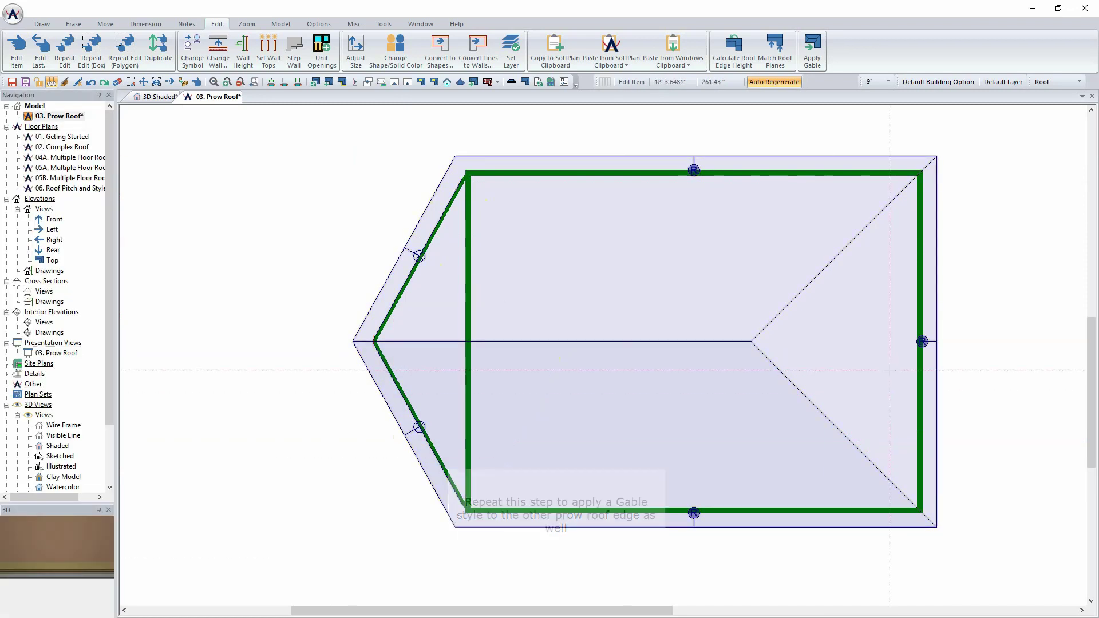
pyautogui.rightClick(937, 356)
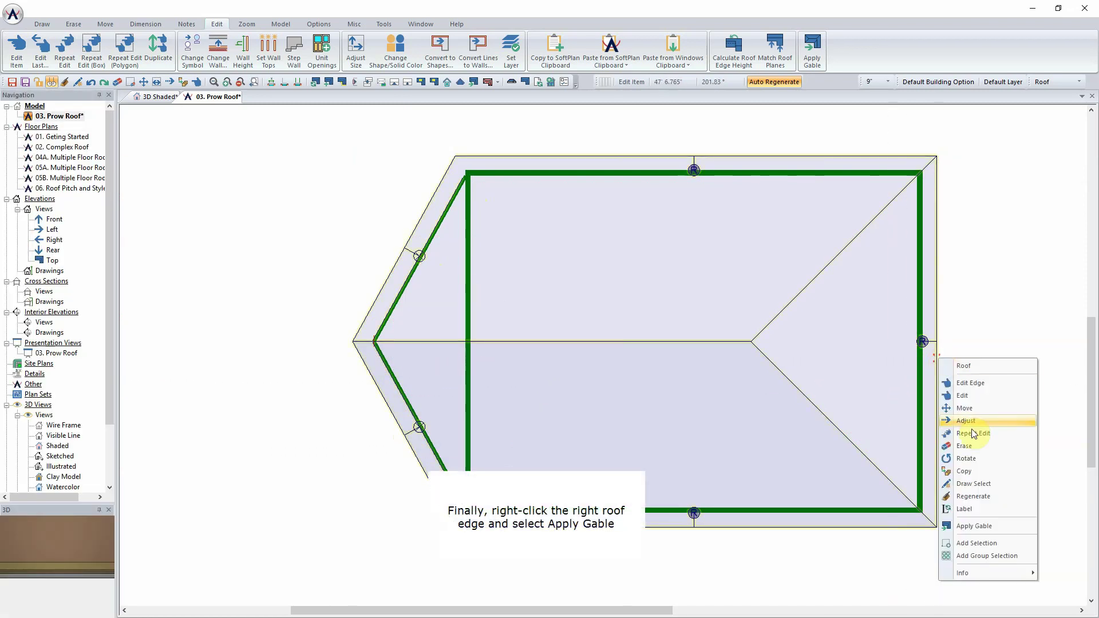
pyautogui.click(978, 526)
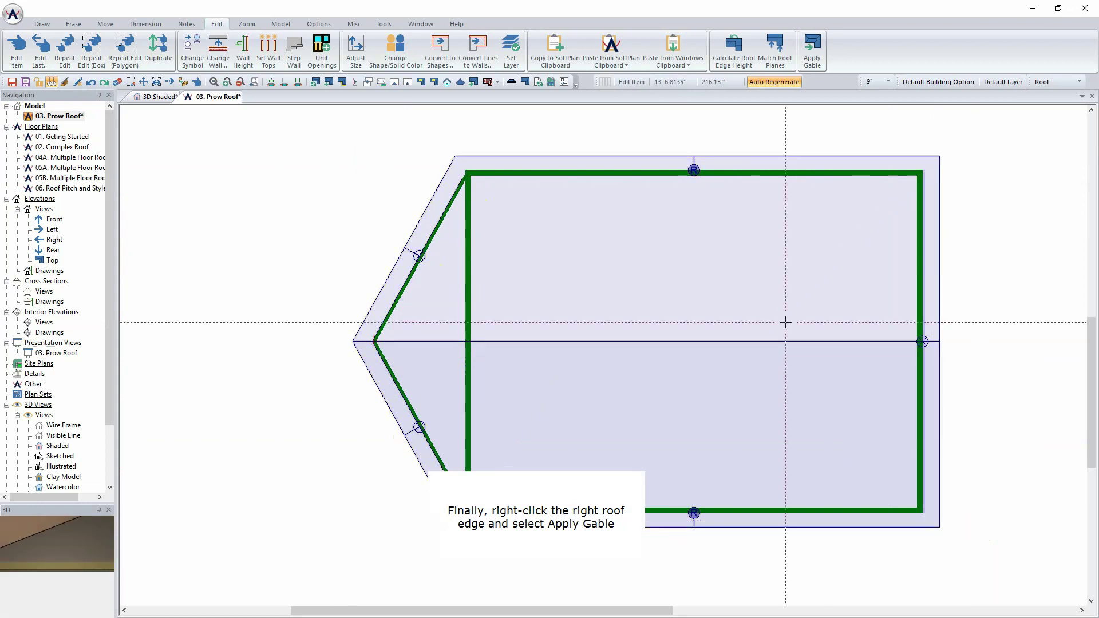
# - Show the 3D Shaded view of the building with its gabled prow roof
pyautogui.click(154, 99)
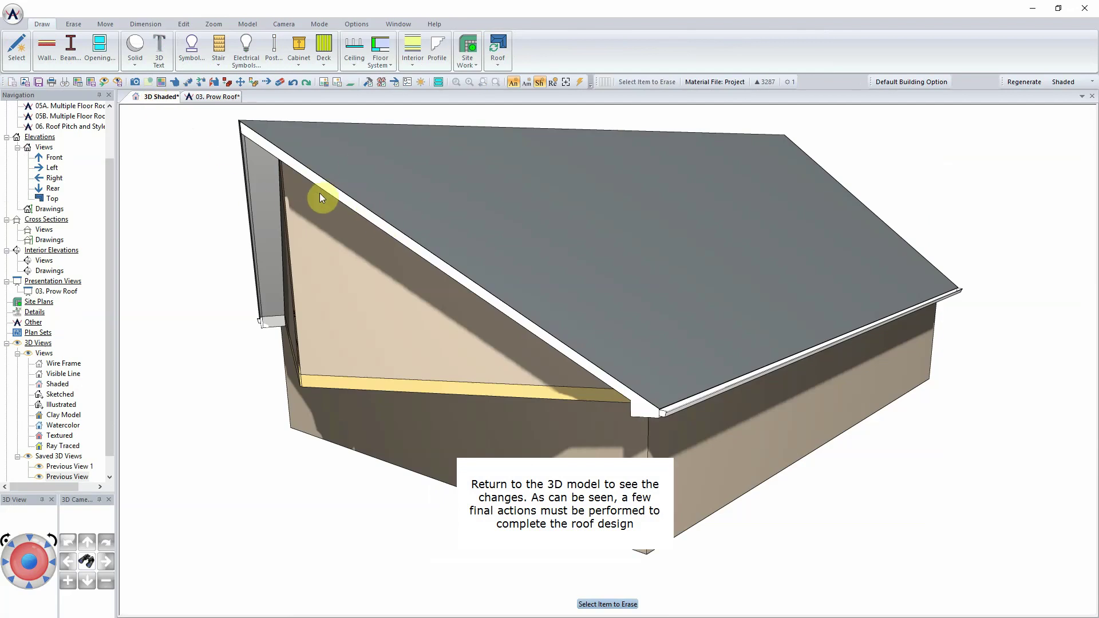
# - Turn off Gable End Provided By Roof on both prow roof edges, the second via Repeat Edit
pyautogui.rightClick(356, 205)
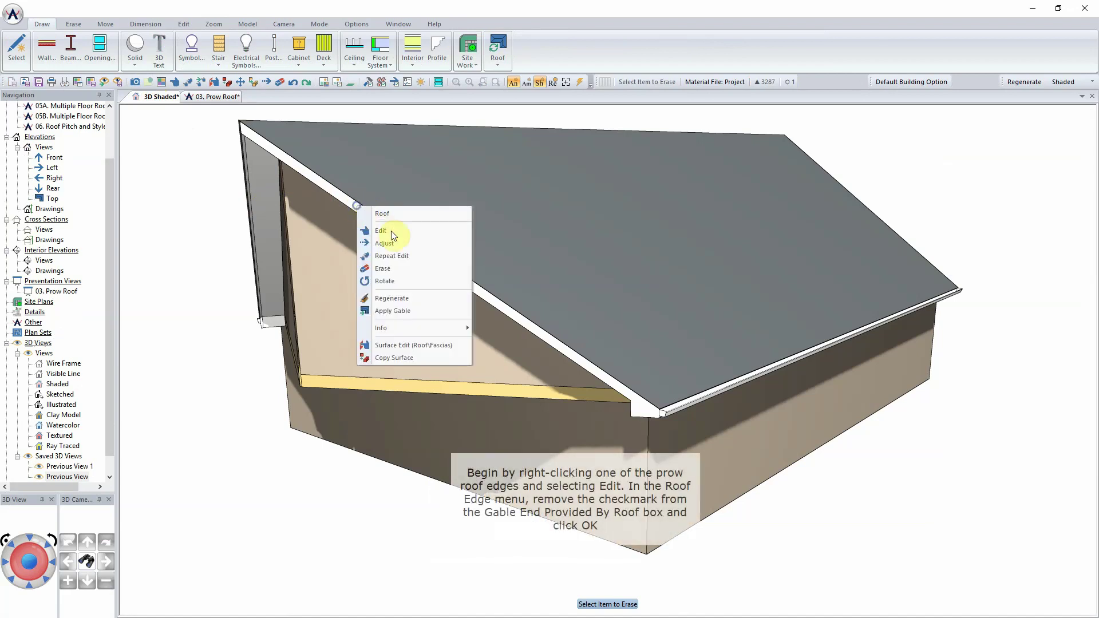
pyautogui.click(407, 231)
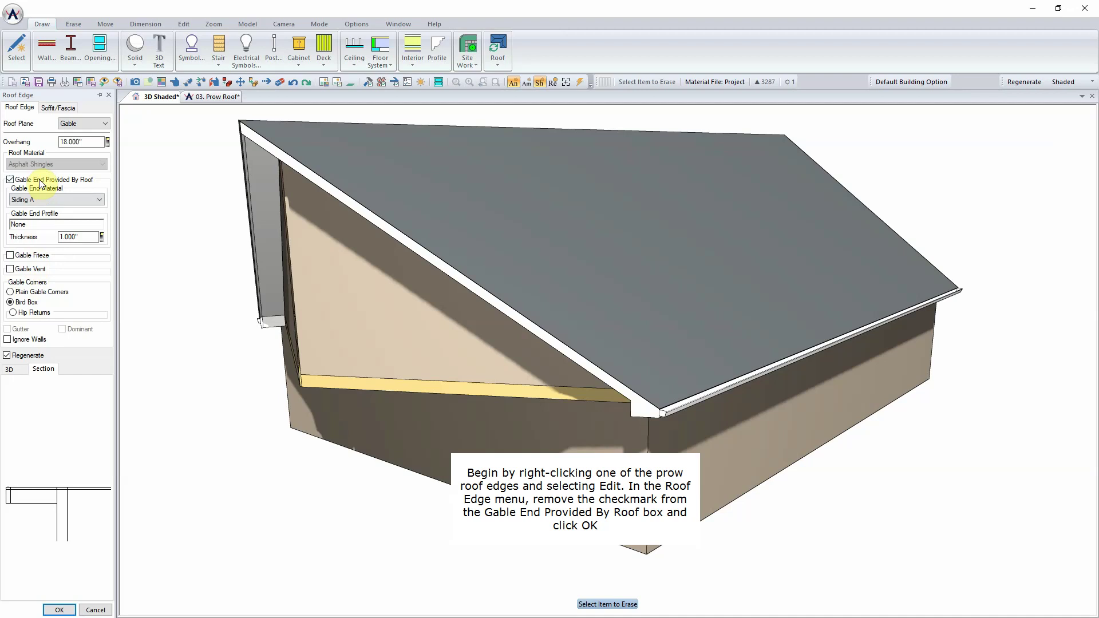
pyautogui.click(11, 180)
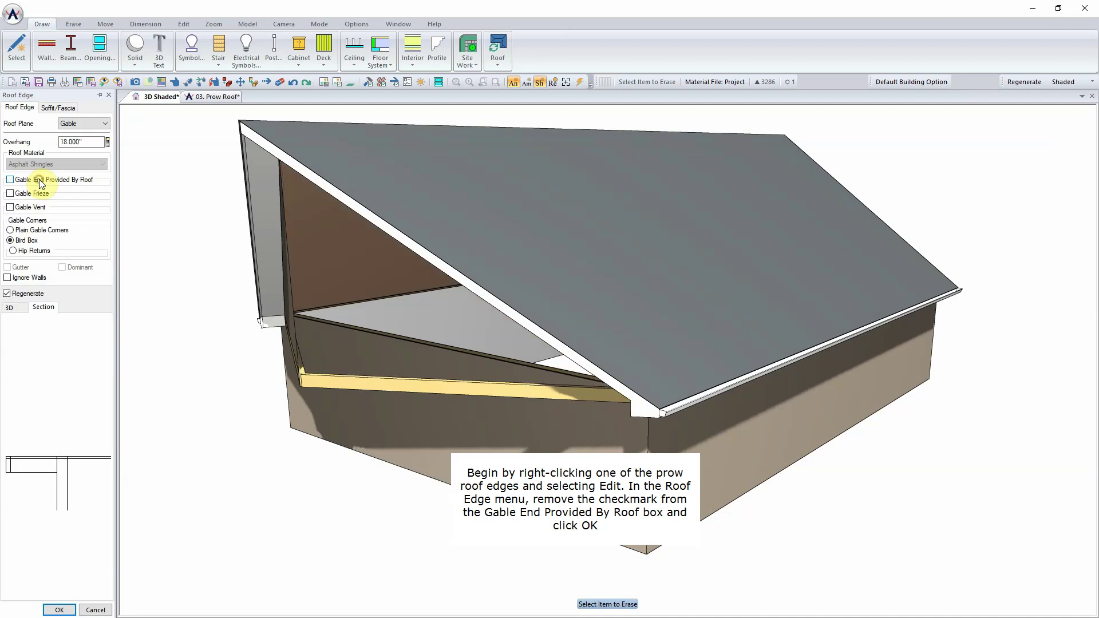
pyautogui.click(59, 610)
pyautogui.moveTo(248, 491); pyautogui.dragTo(290, 491)
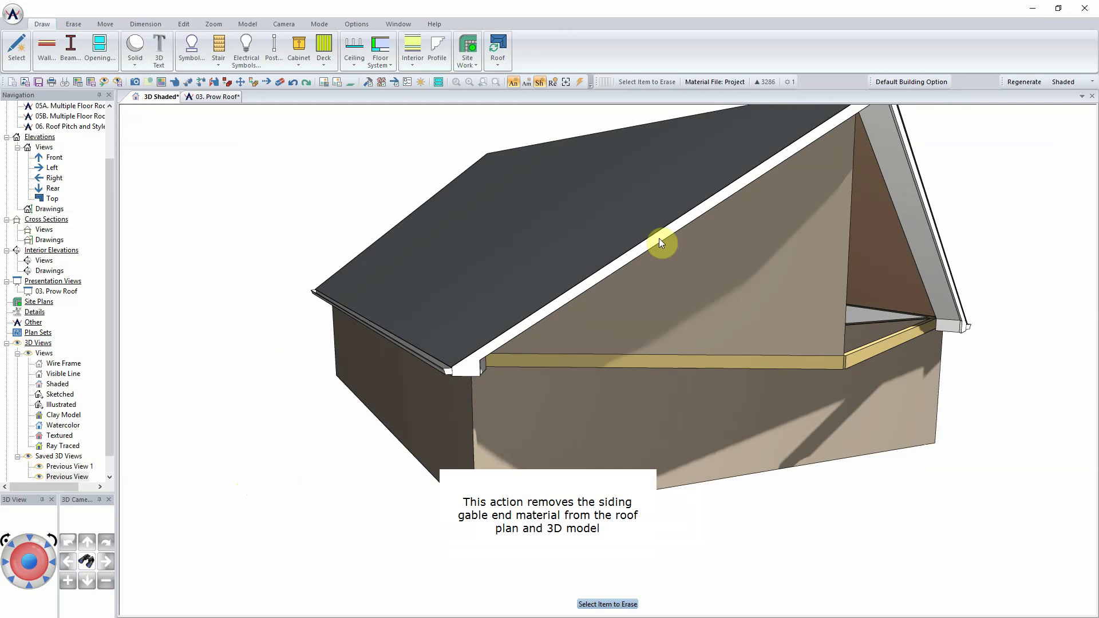
pyautogui.rightClick(658, 238)
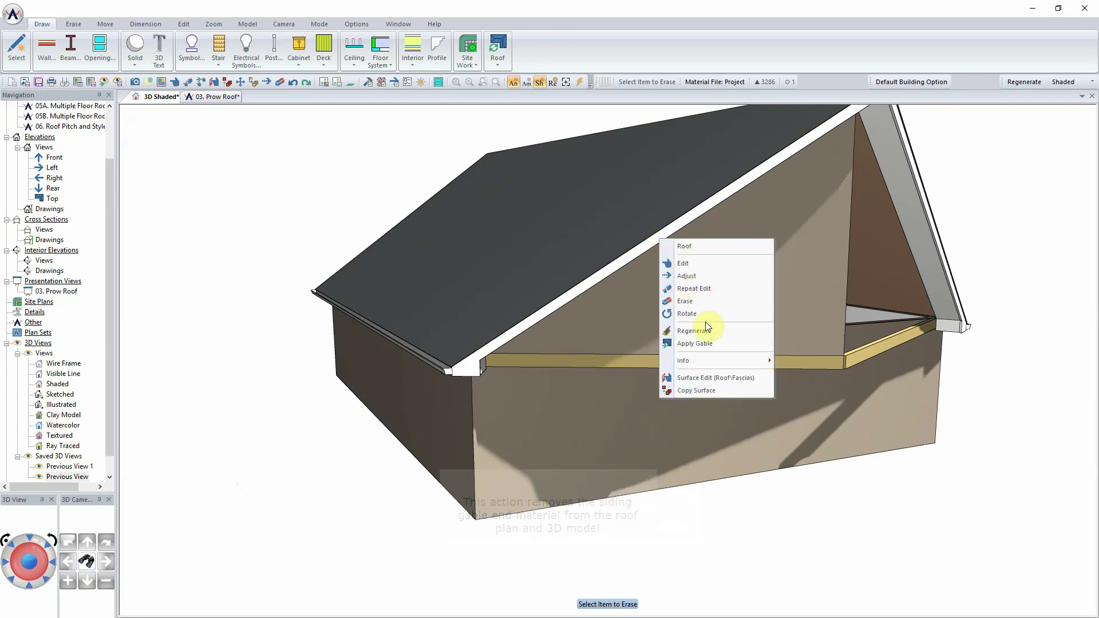
pyautogui.click(708, 290)
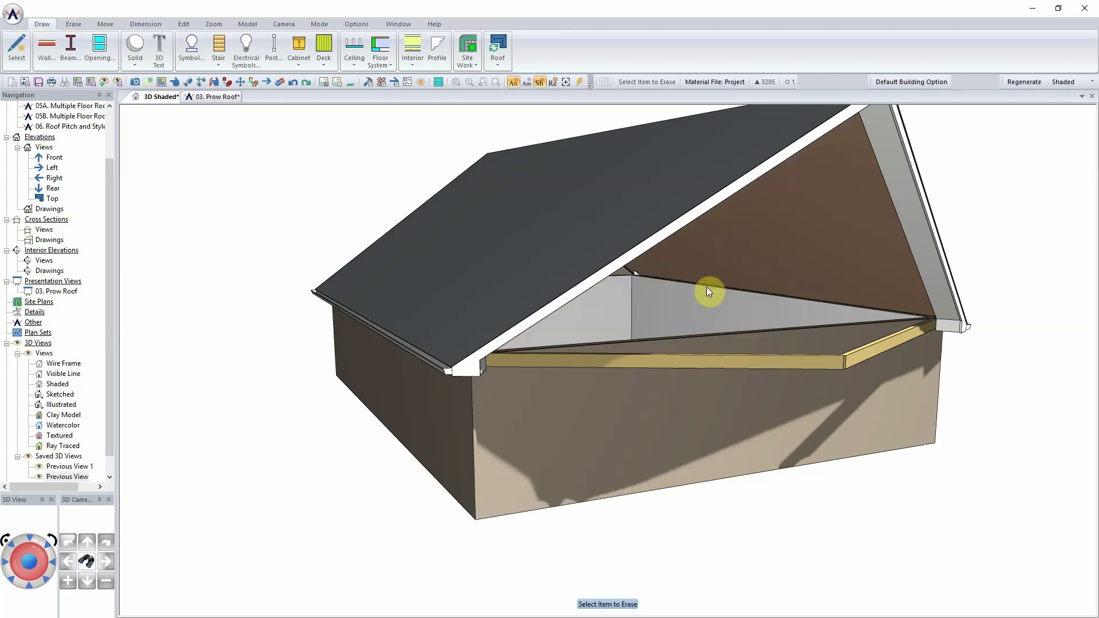
# - Apply Fit to Roof to the siding wall under the prow so its top rakes up to the roofline
pyautogui.rightClick(733, 397)
pyautogui.click(763, 424)
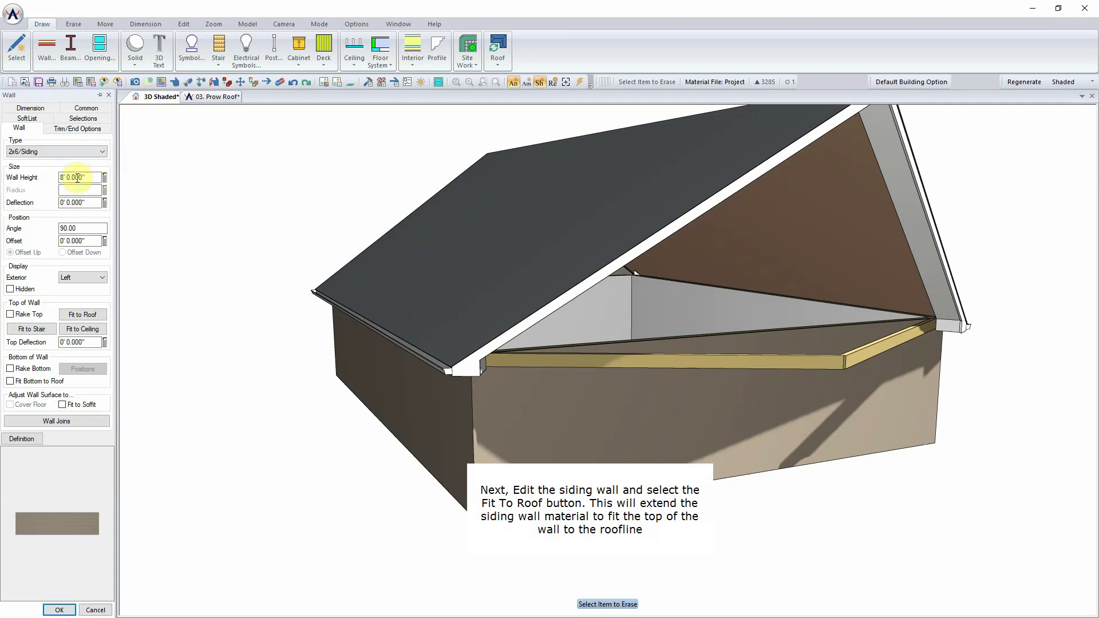
pyautogui.click(80, 315)
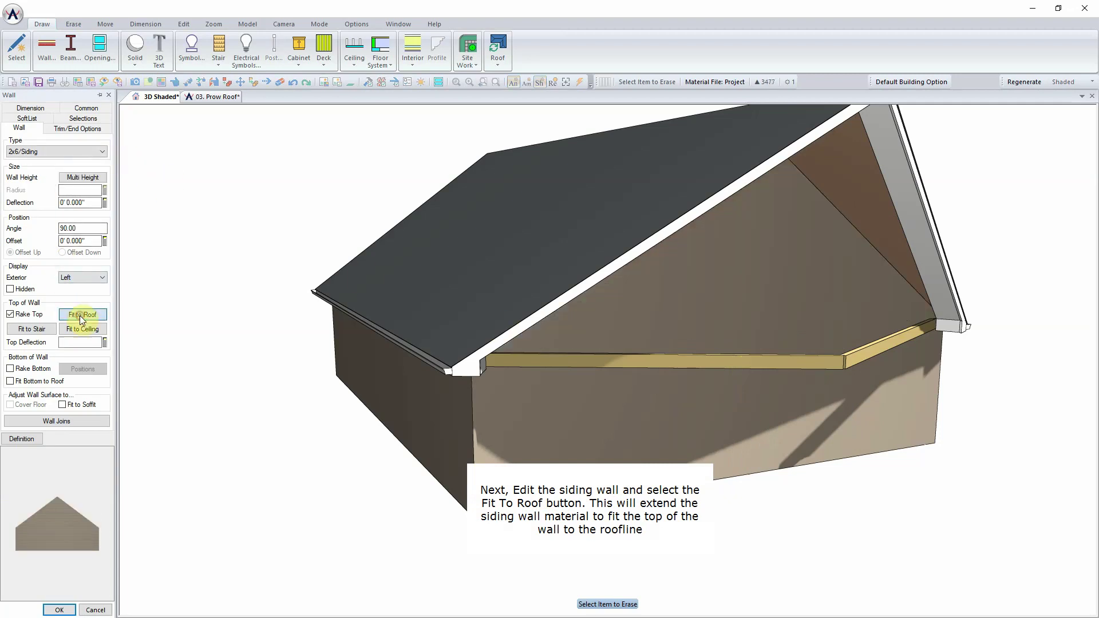
# - Uncheck Extract In Model on the long wood beam's Common tab so it leaves the 3D model
pyautogui.rightClick(652, 364)
pyautogui.click(687, 388)
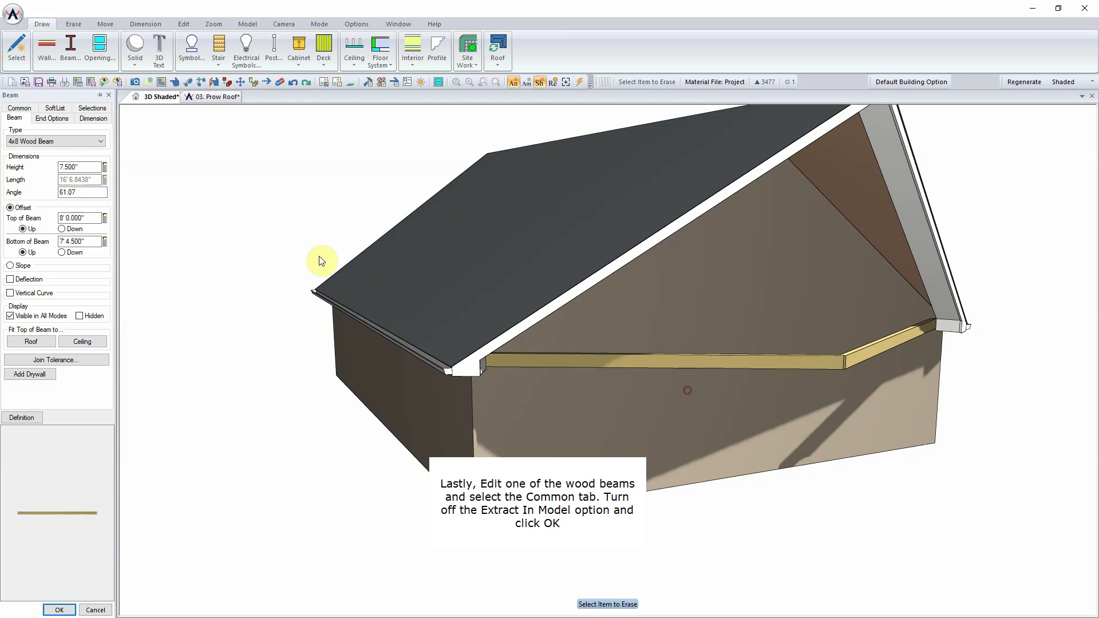
pyautogui.click(19, 107)
pyautogui.click(32, 389)
pyautogui.click(62, 608)
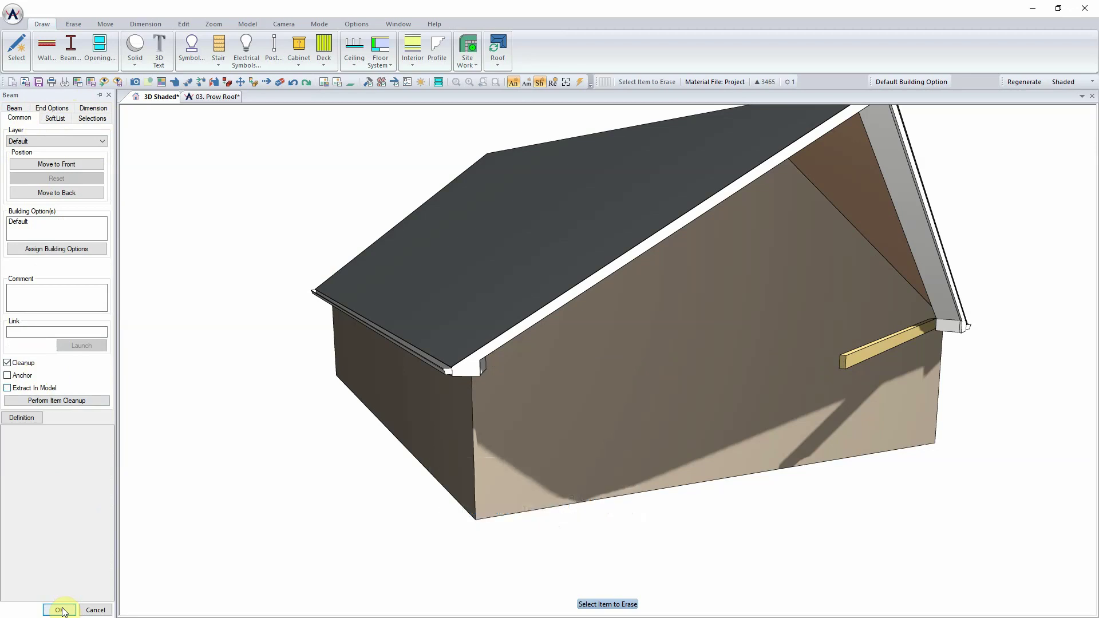
pyautogui.click(60, 610)
pyautogui.rightClick(870, 348)
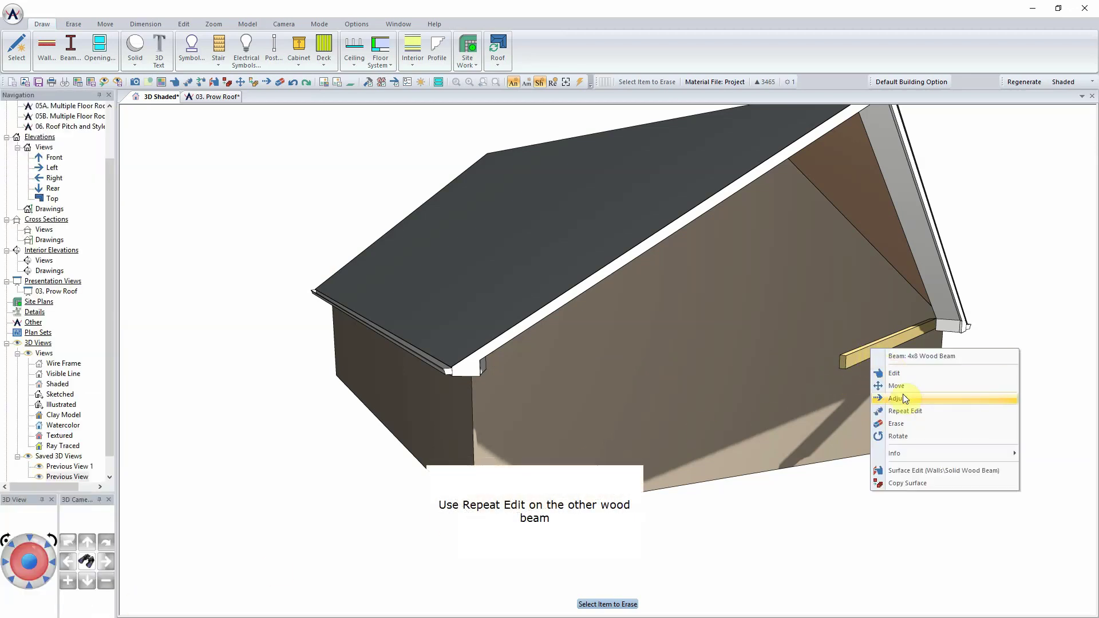
# - Repeat the Extract In Model edit on the remaining wood beam to hide it too
pyautogui.click(914, 411)
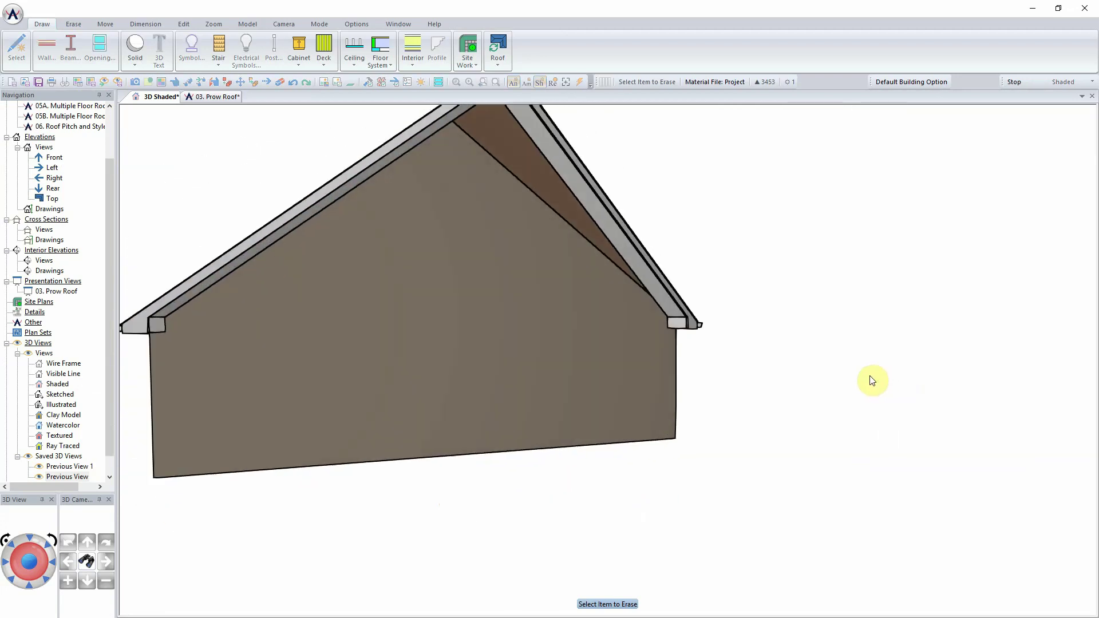